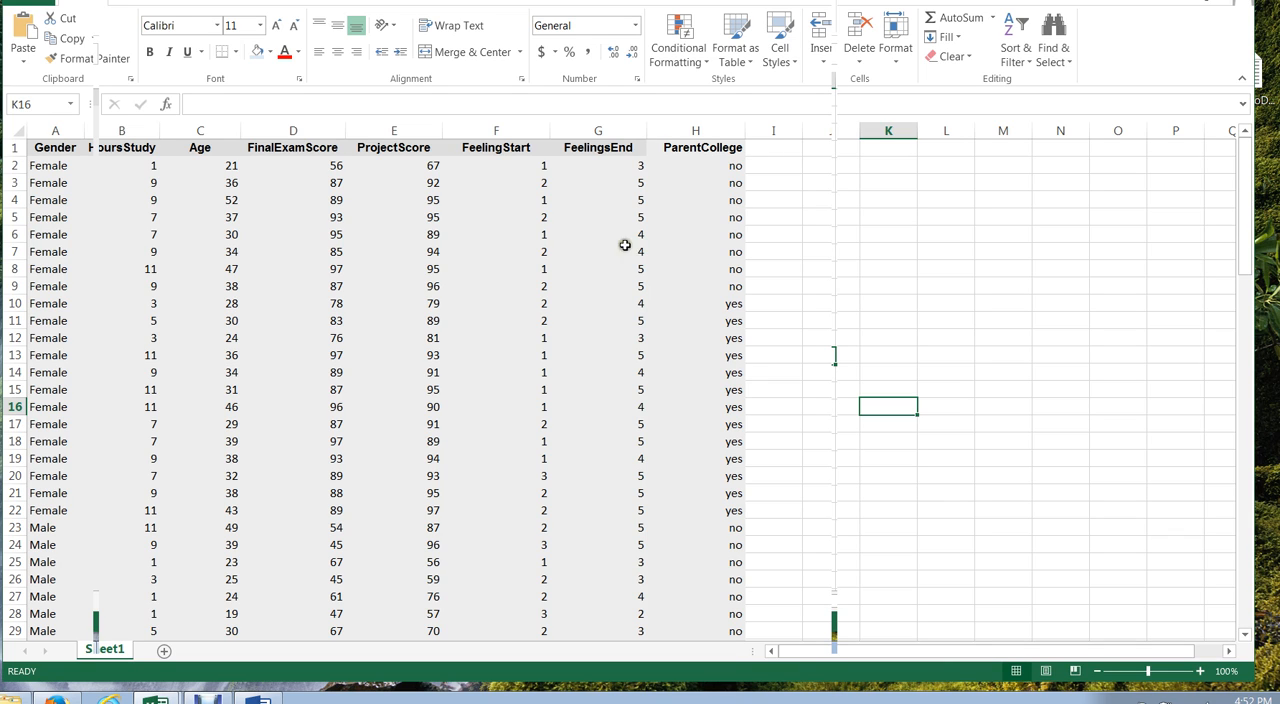
Step: Create a PivotTable on a new worksheet from the student data in Sheet1!$A$1:$H$36
{"action": "left_click", "coordinate": [292, 150]}
{"action": "left_click", "coordinate": [210, 147]}
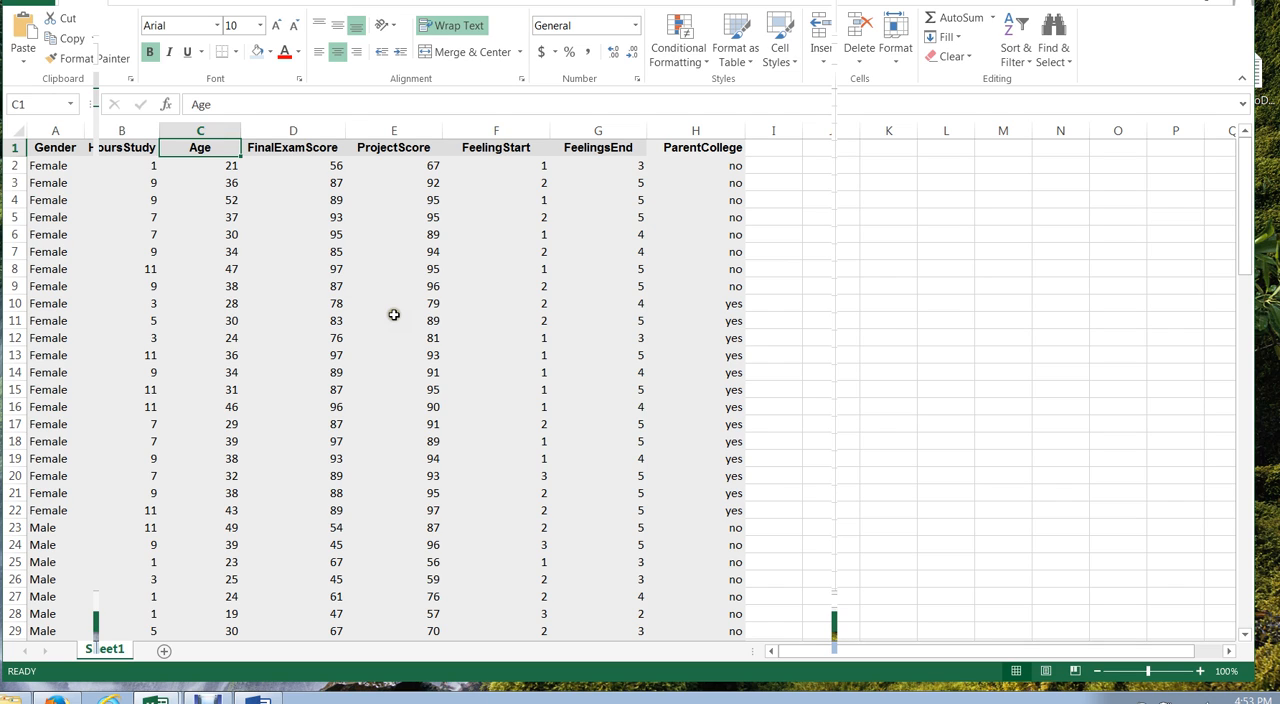
{"action": "left_click", "coordinate": [137, 2]}
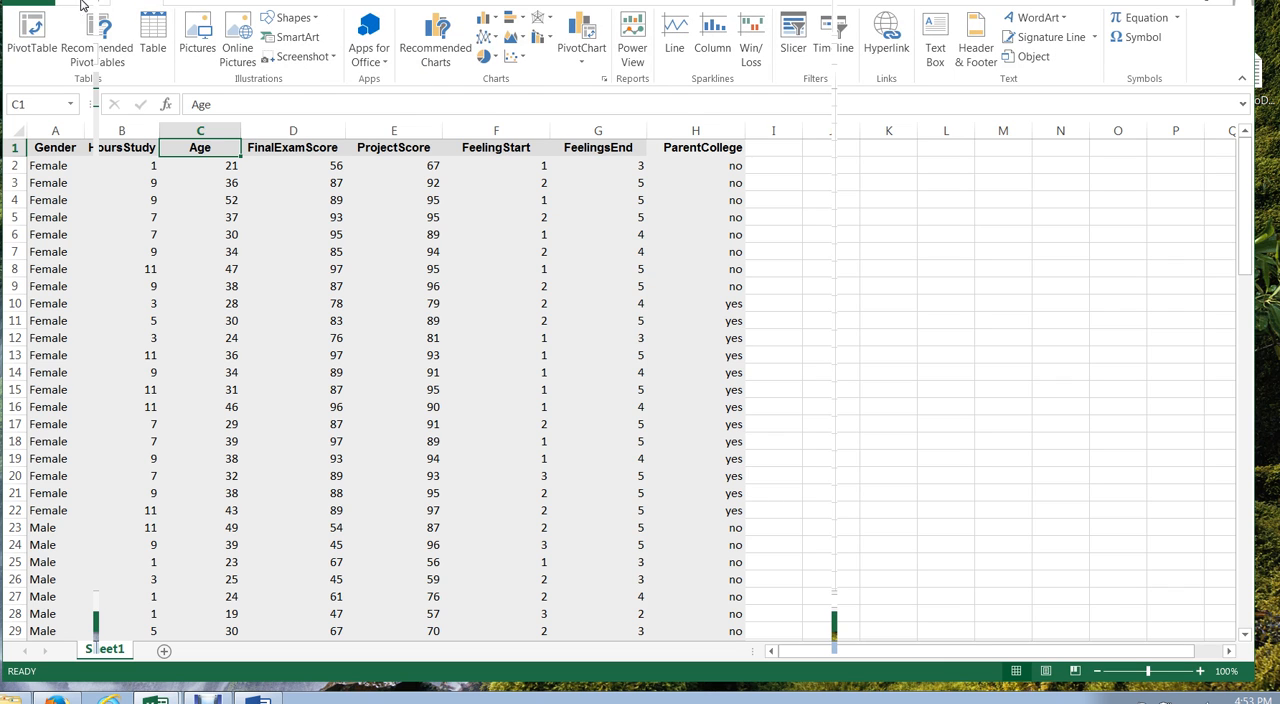
{"action": "left_click", "coordinate": [38, 33]}
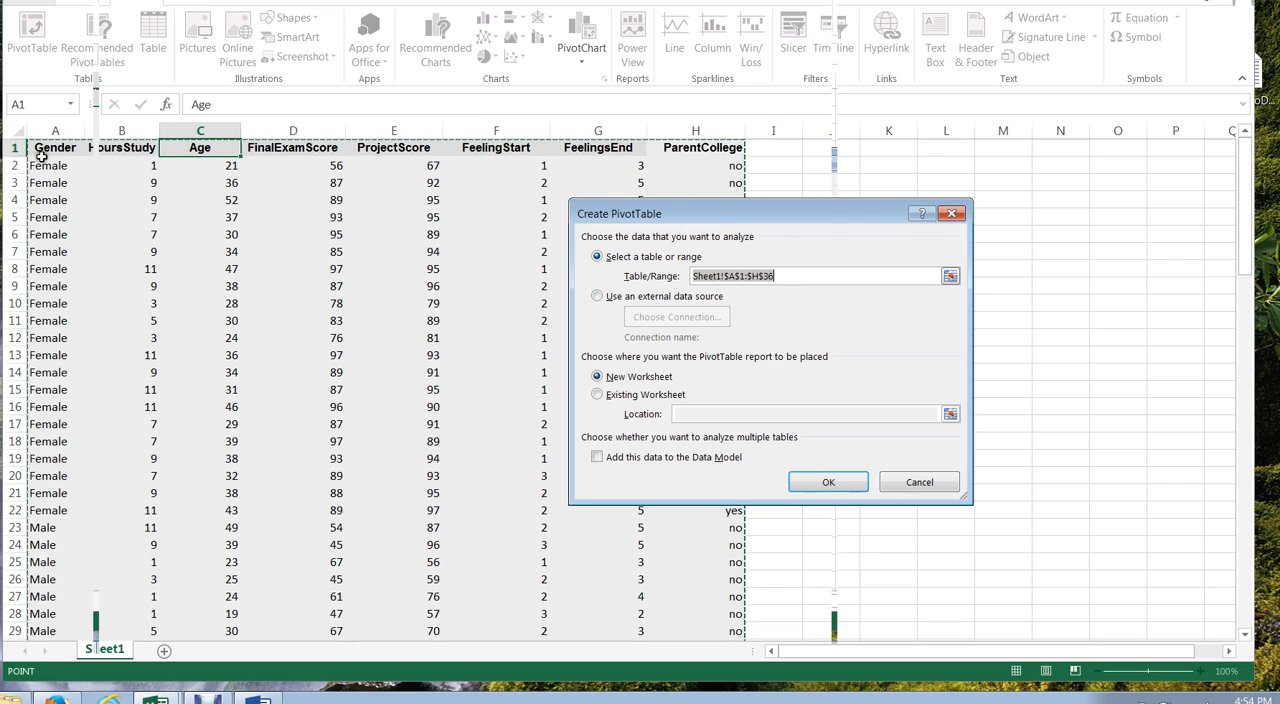
{"action": "left_click_drag", "start_coordinate": [49, 149], "coordinate": [704, 593]}
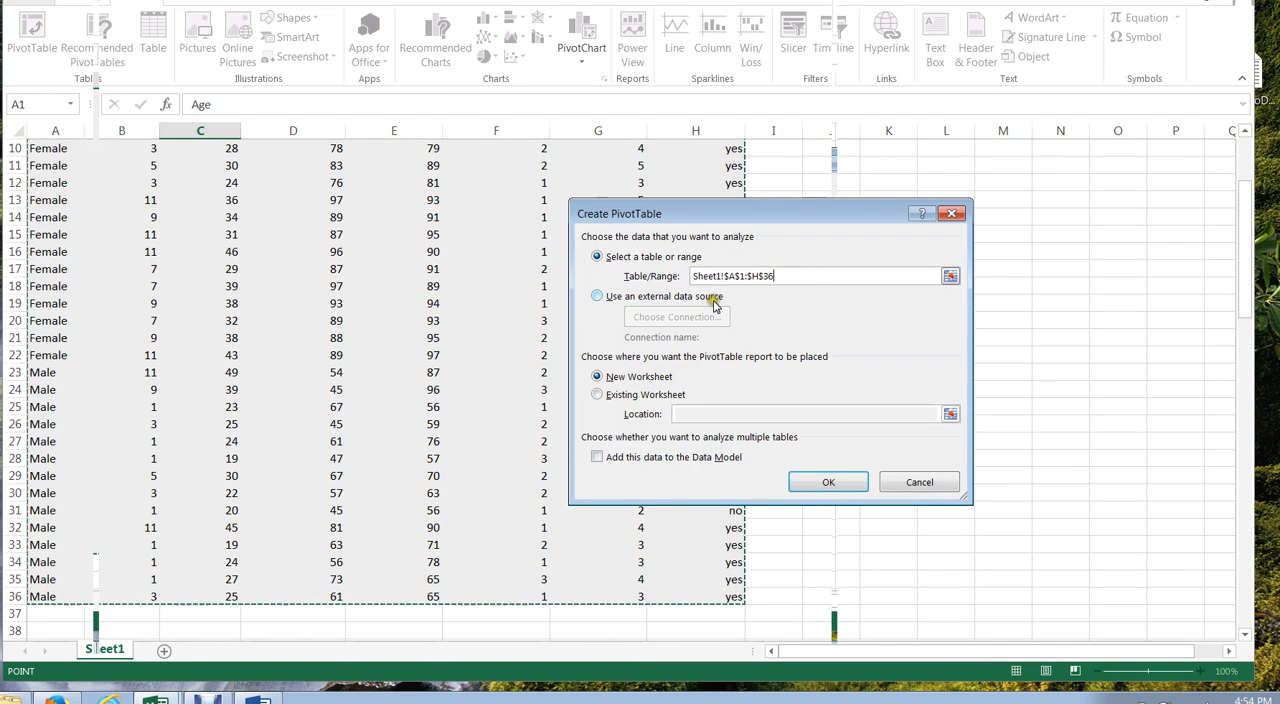
{"action": "left_click_drag", "start_coordinate": [730, 224], "coordinate": [687, 217]}
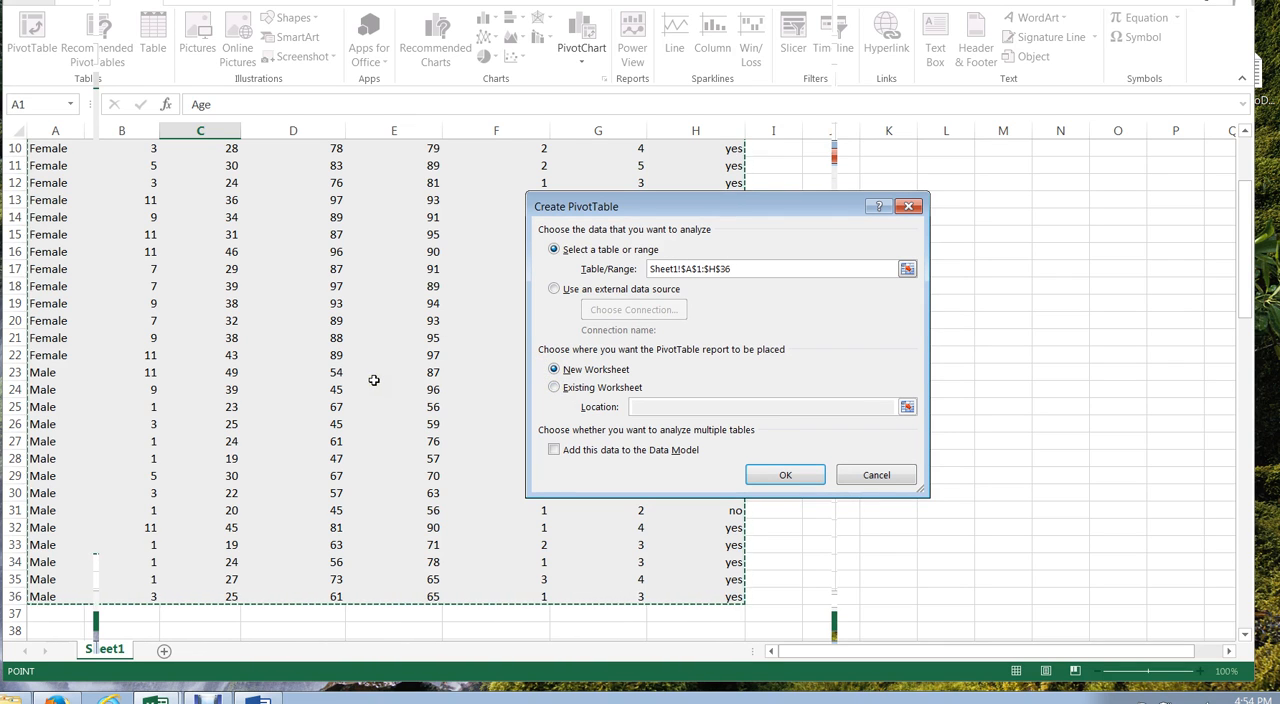
{"action": "left_click", "coordinate": [786, 475]}
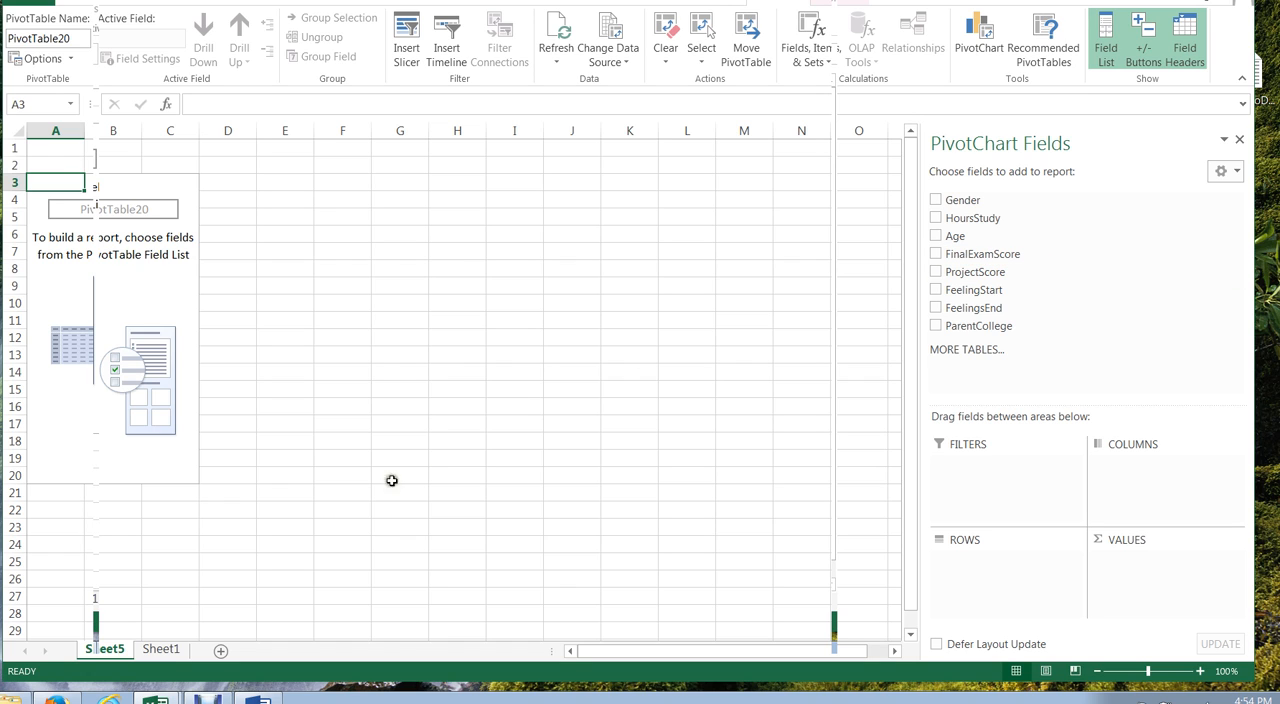
Step: Check the source data on Sheet1, then add Gender to the PivotTable's columns and move it to the rows
{"action": "left_click", "coordinate": [161, 651]}
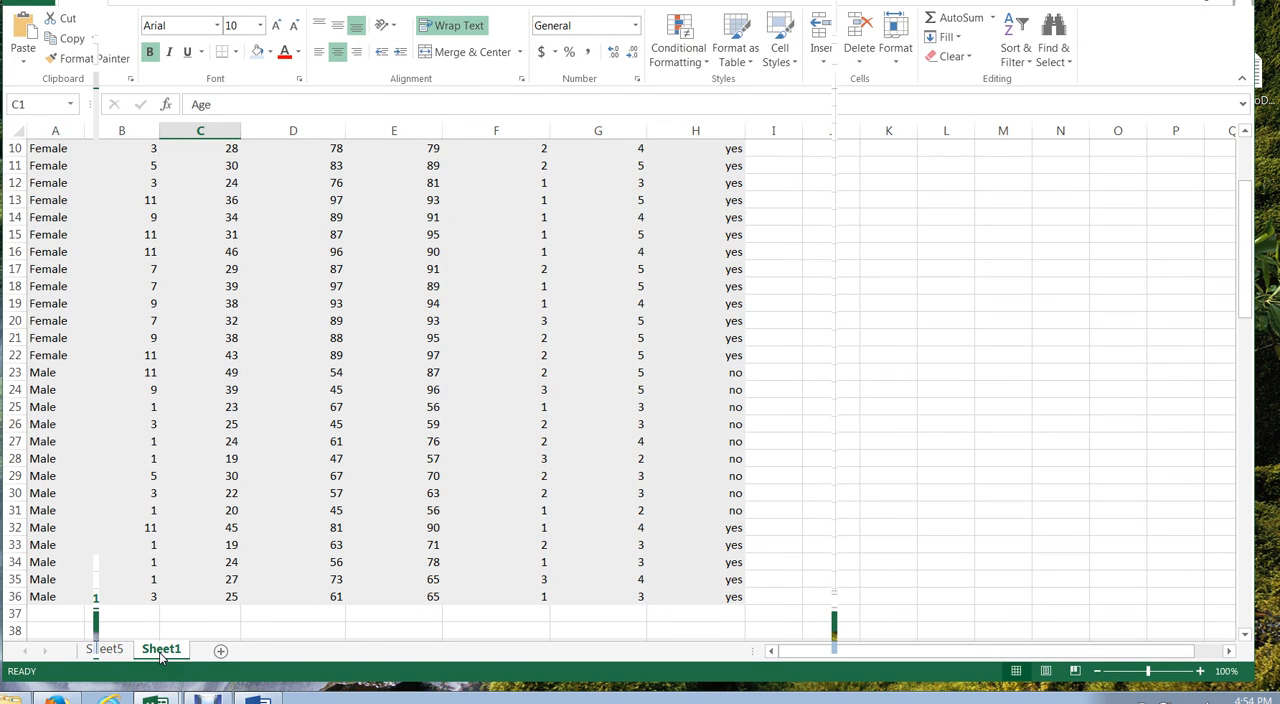
{"action": "left_click", "coordinate": [112, 650]}
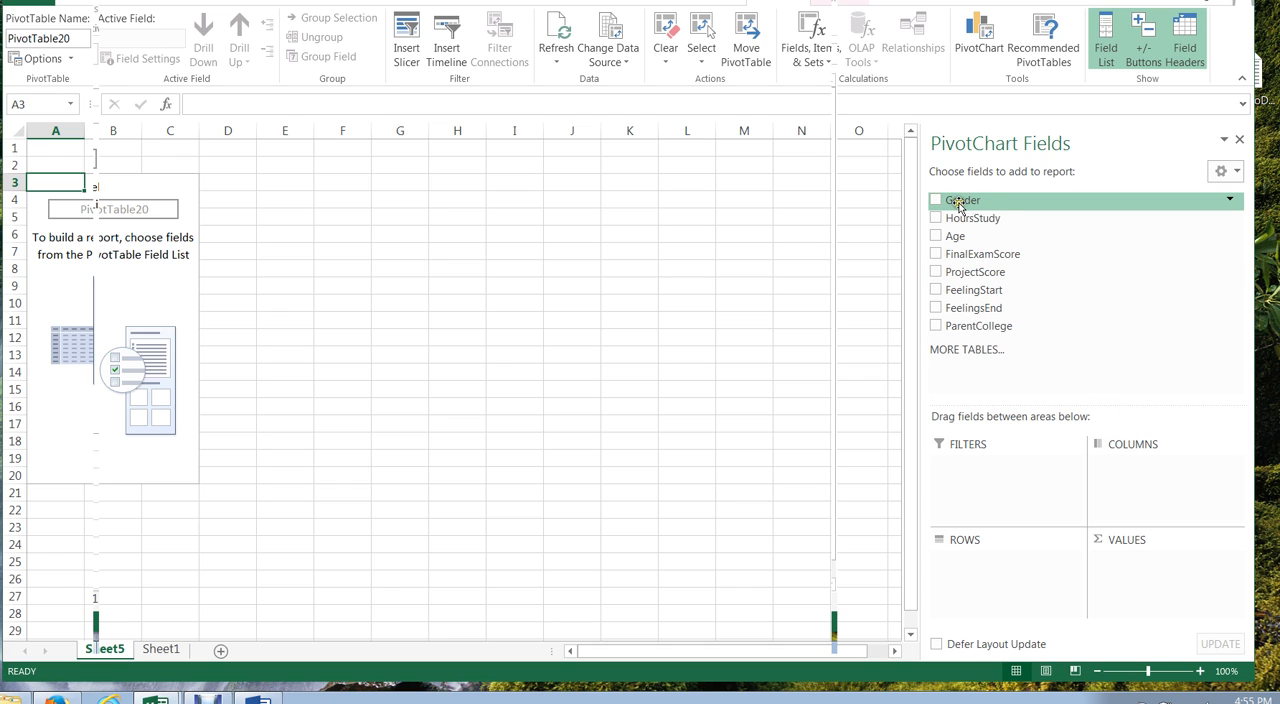
{"action": "left_click_drag", "start_coordinate": [958, 203], "coordinate": [1145, 466]}
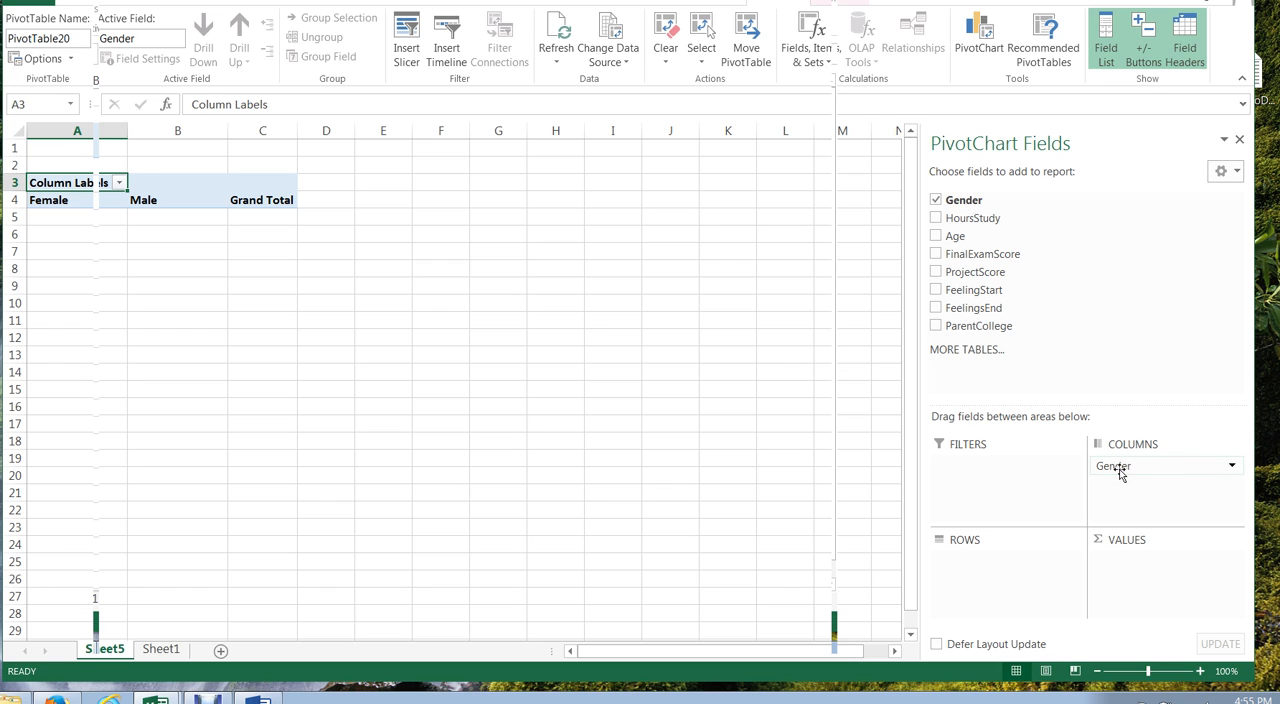
{"action": "left_click_drag", "start_coordinate": [1148, 470], "coordinate": [1000, 560]}
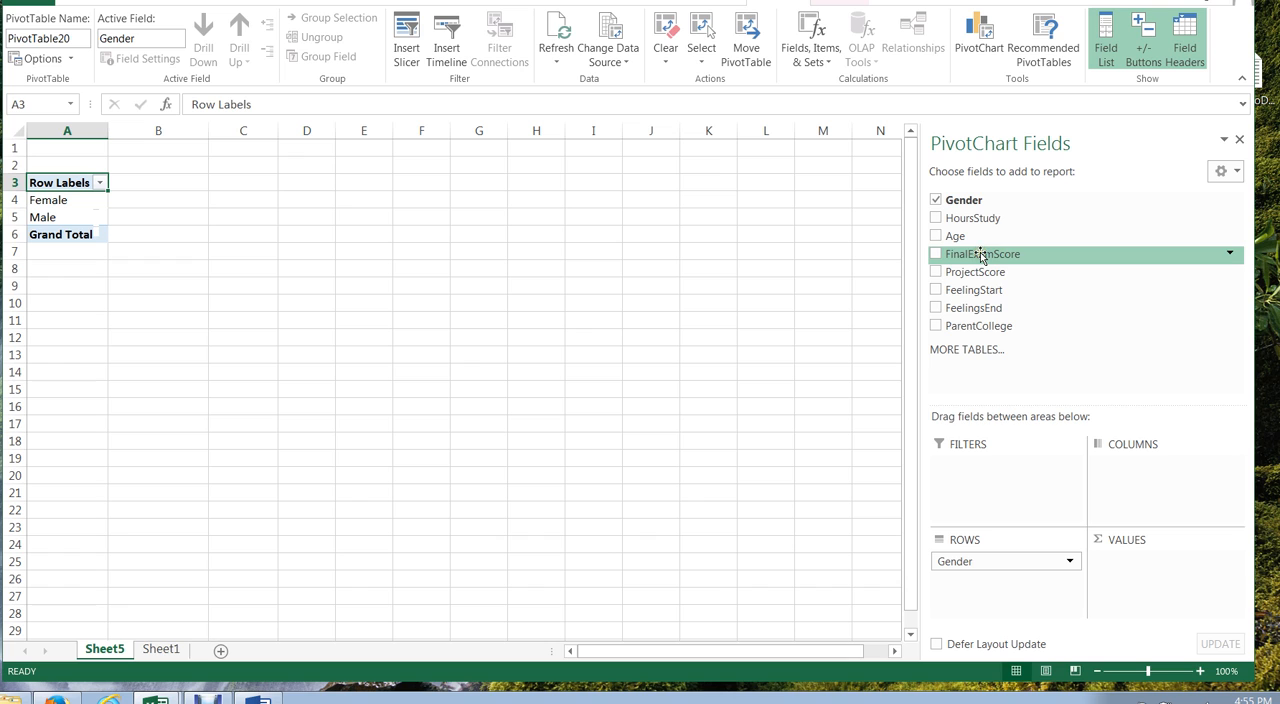
Step: Add FinalExamScore to the PivotTable values and summarize it by Average
{"action": "left_click_drag", "start_coordinate": [980, 256], "coordinate": [1148, 562]}
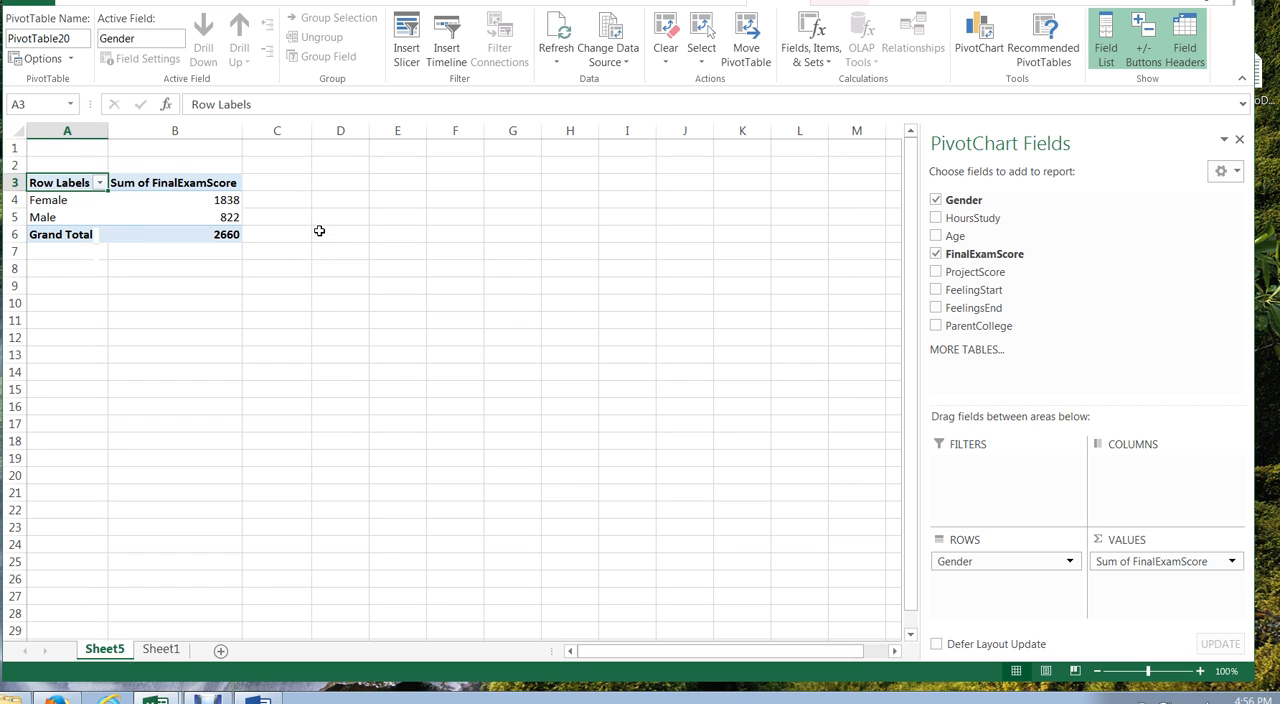
{"action": "left_click", "coordinate": [1233, 563]}
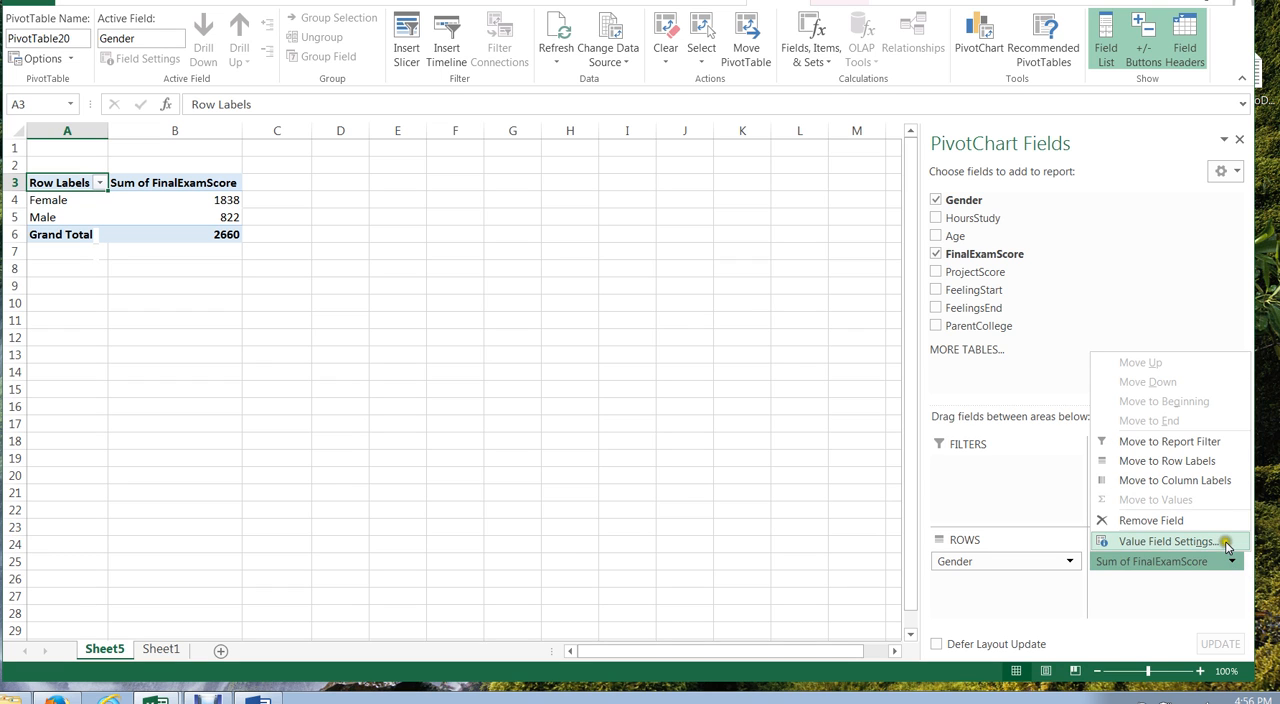
{"action": "left_click", "coordinate": [1227, 543]}
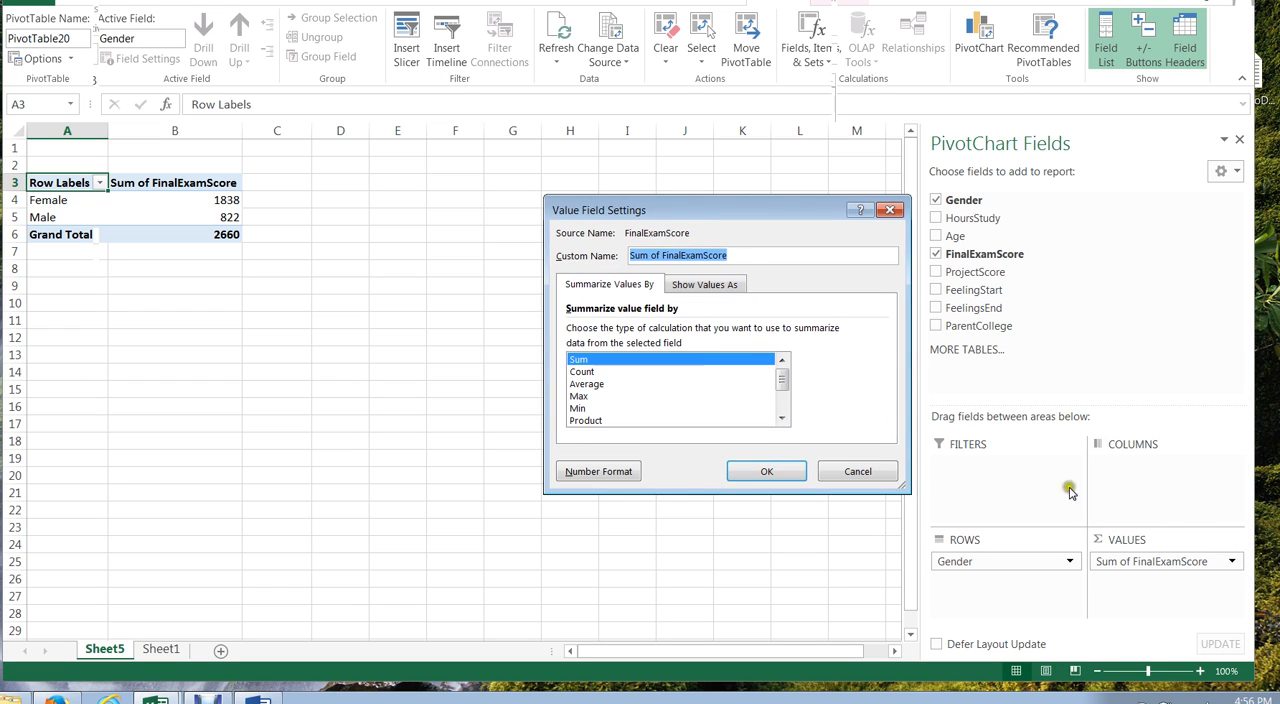
{"action": "left_click", "coordinate": [588, 384]}
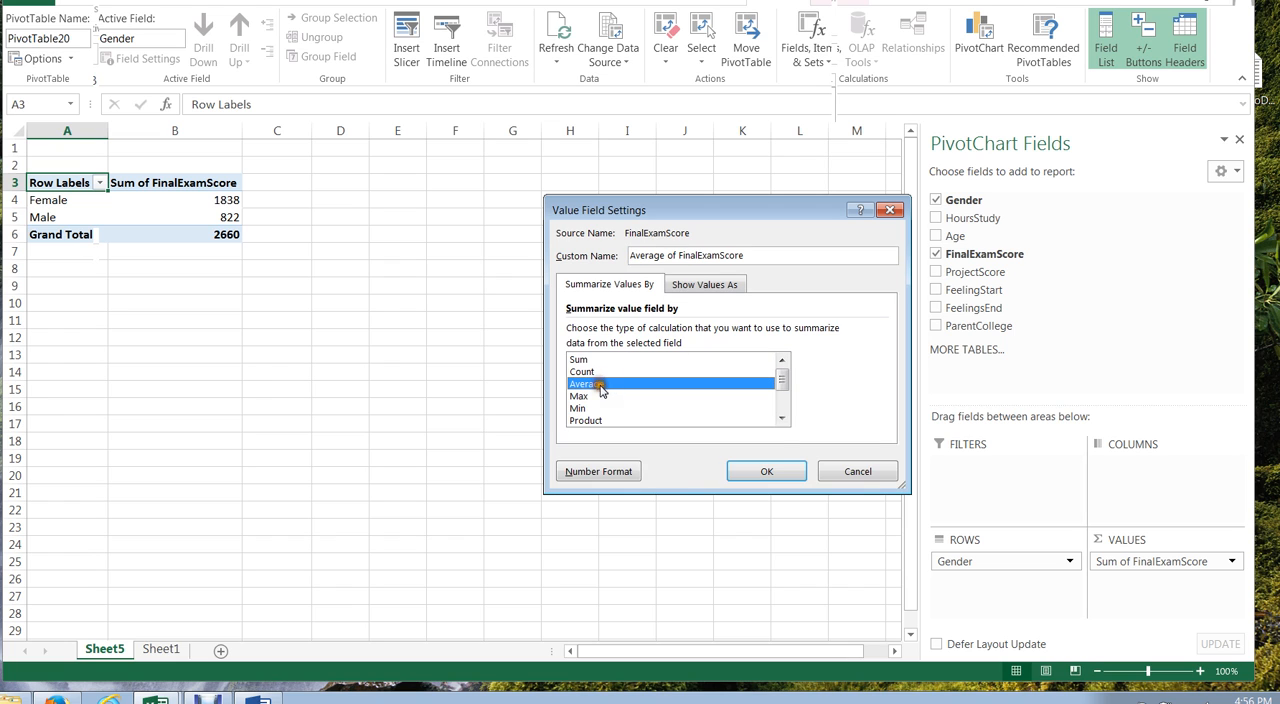
{"action": "left_click", "coordinate": [775, 468]}
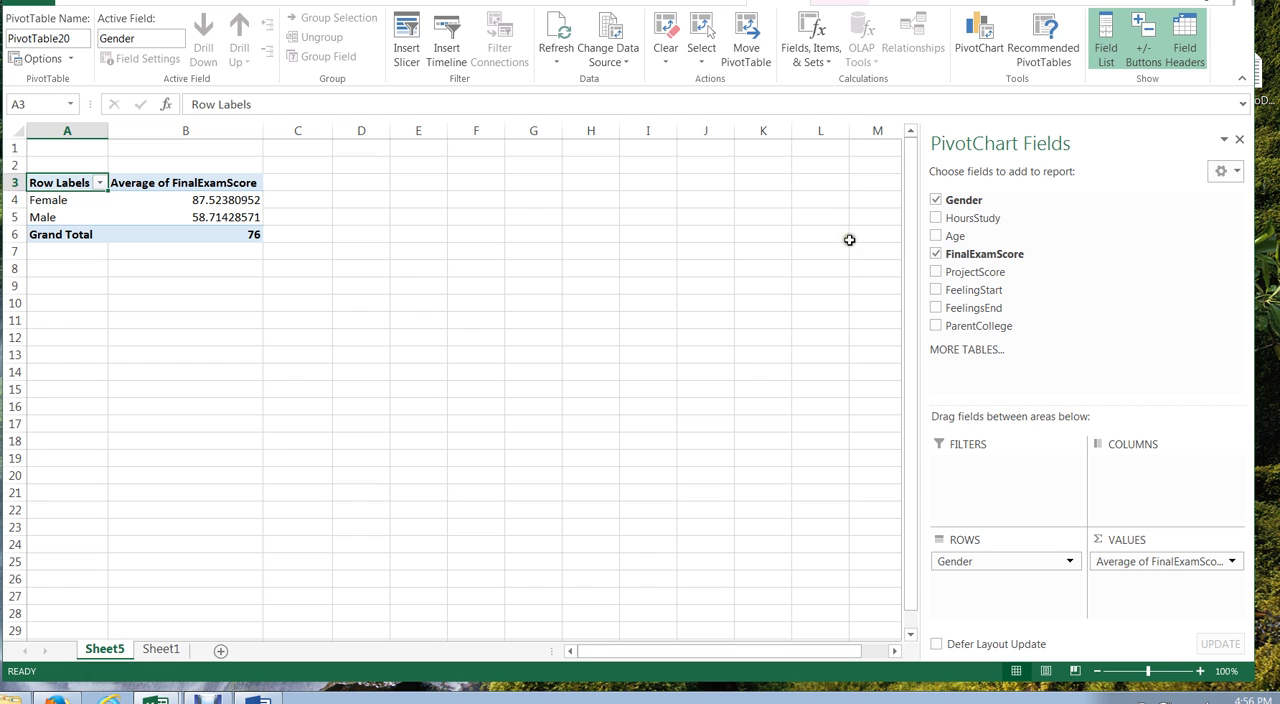
Step: Add ProjectScore as a second PivotTable value and summarize it by Average
{"action": "left_click_drag", "start_coordinate": [952, 273], "coordinate": [1140, 585]}
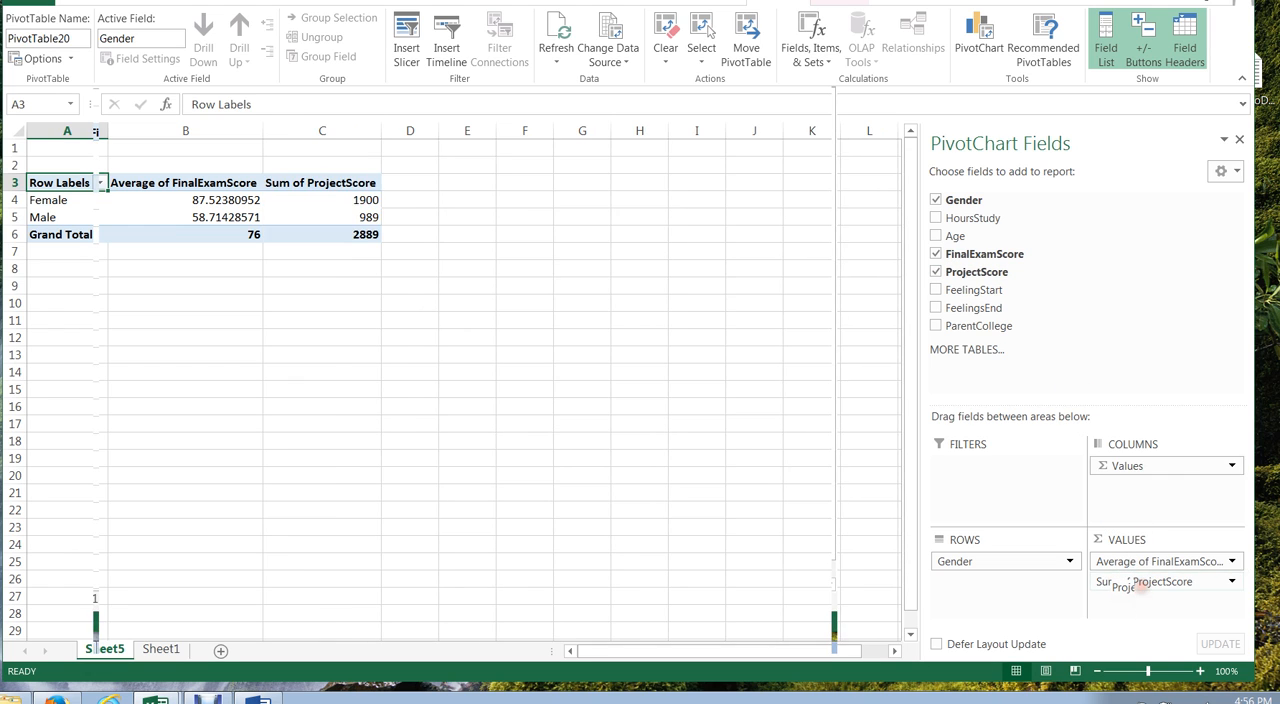
{"action": "left_click", "coordinate": [1233, 583]}
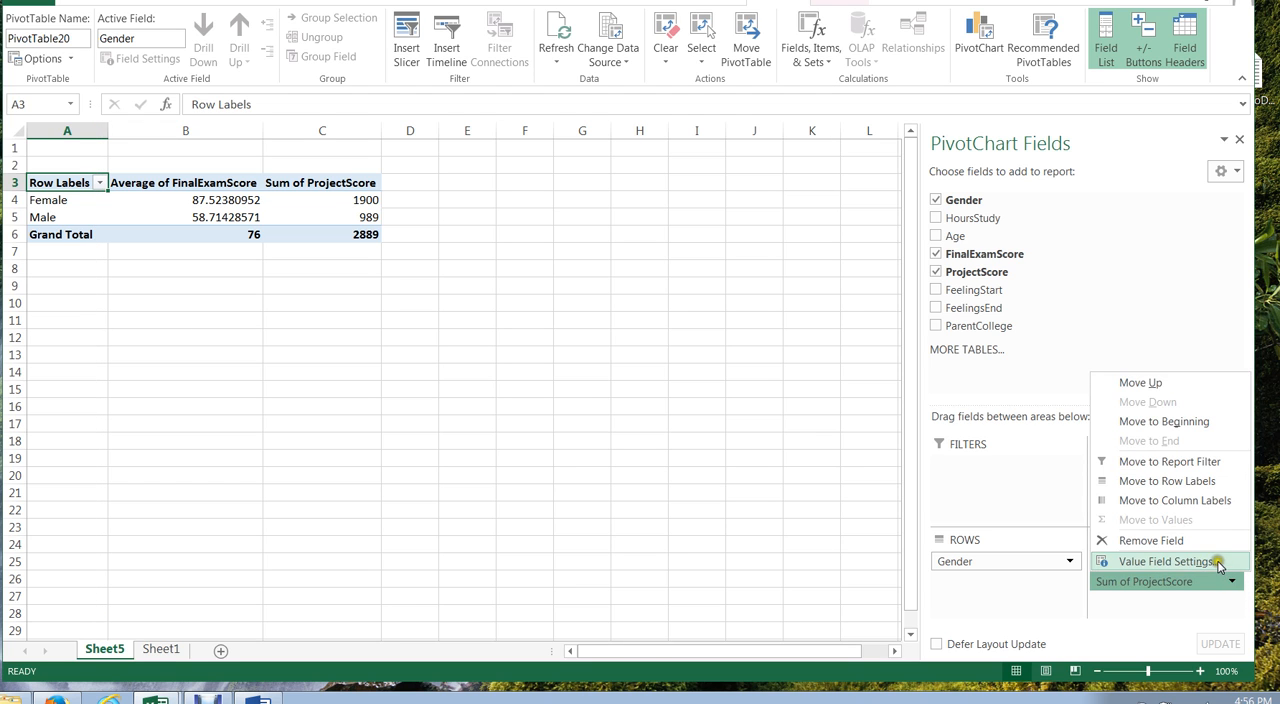
{"action": "left_click", "coordinate": [1222, 561]}
{"action": "left_click", "coordinate": [636, 384]}
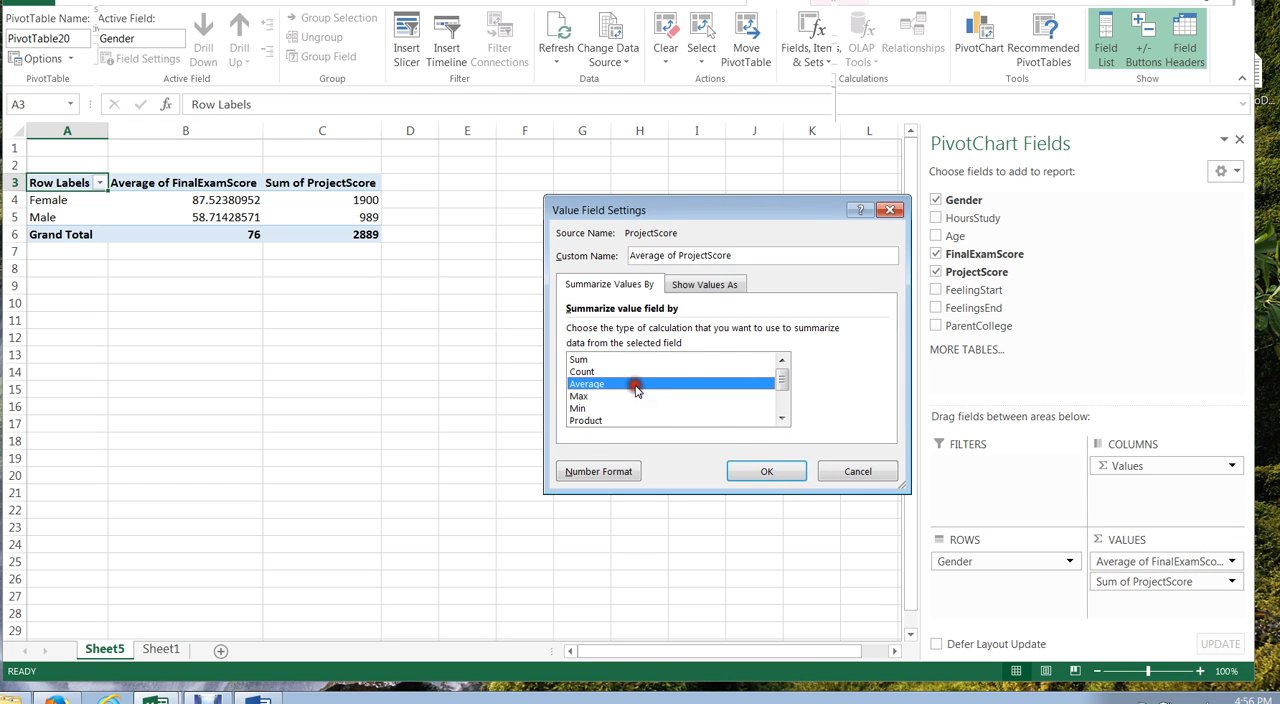
{"action": "left_click", "coordinate": [763, 471]}
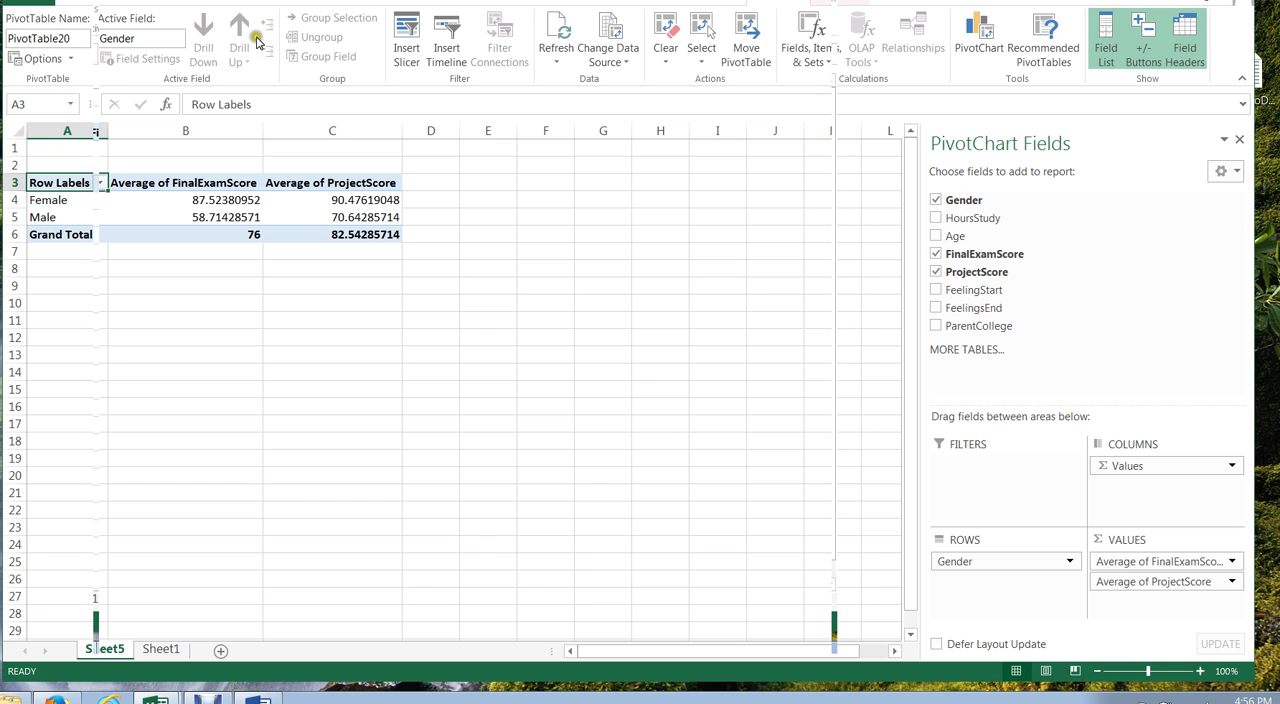
Step: Try a clustered column chart of the average scores by gender, and undo its insertion
{"action": "left_click", "coordinate": [141, 3]}
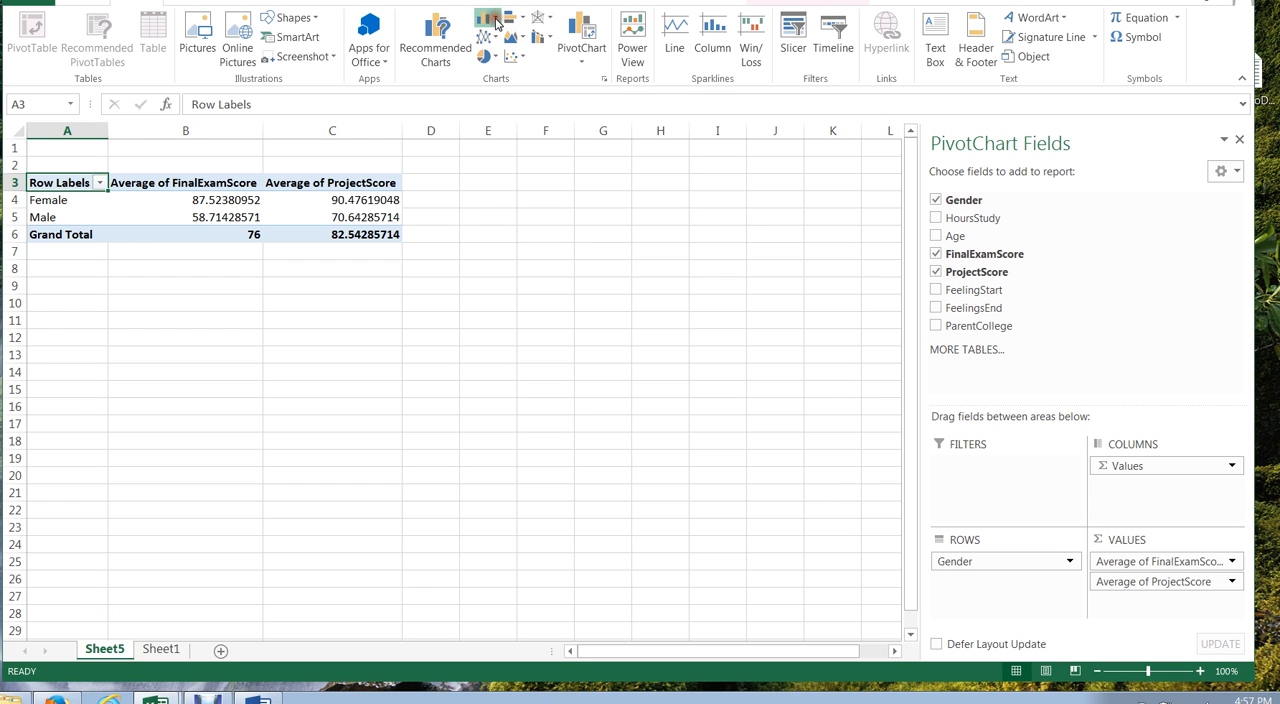
{"action": "left_click", "coordinate": [497, 24]}
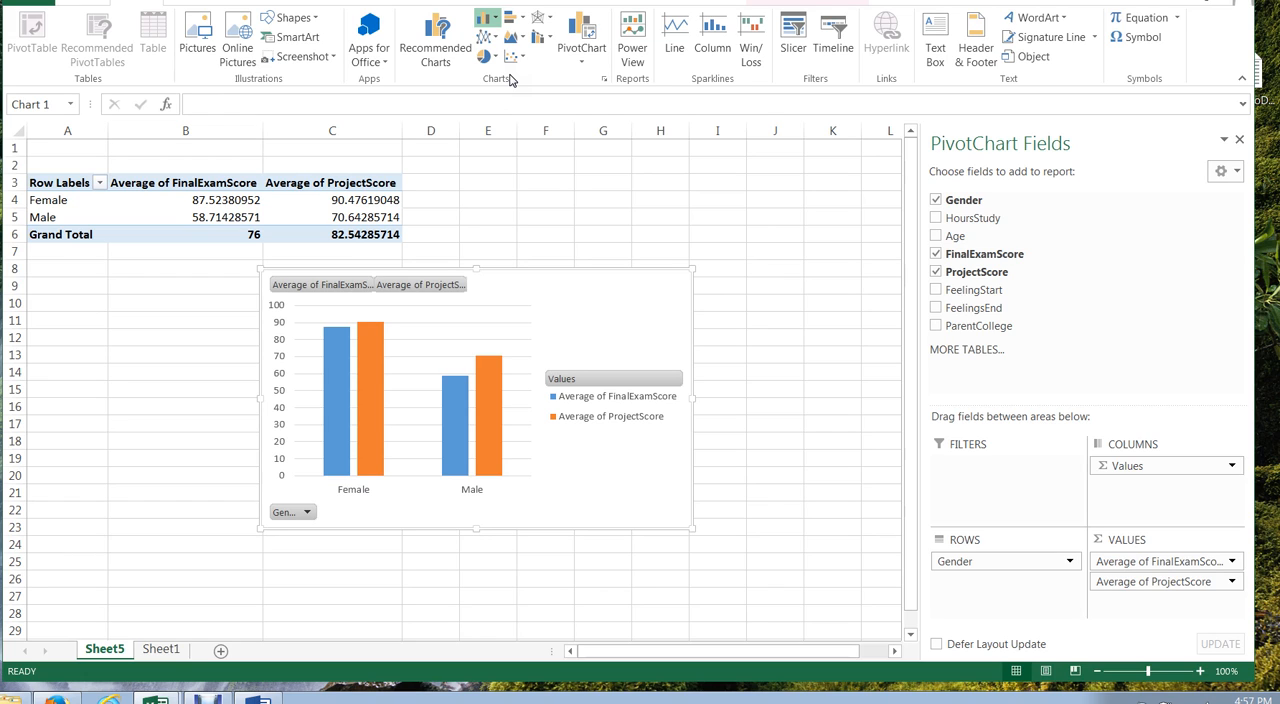
{"action": "key", "text": "ctrl+z"}
{"action": "key", "text": "ctrl+z"}
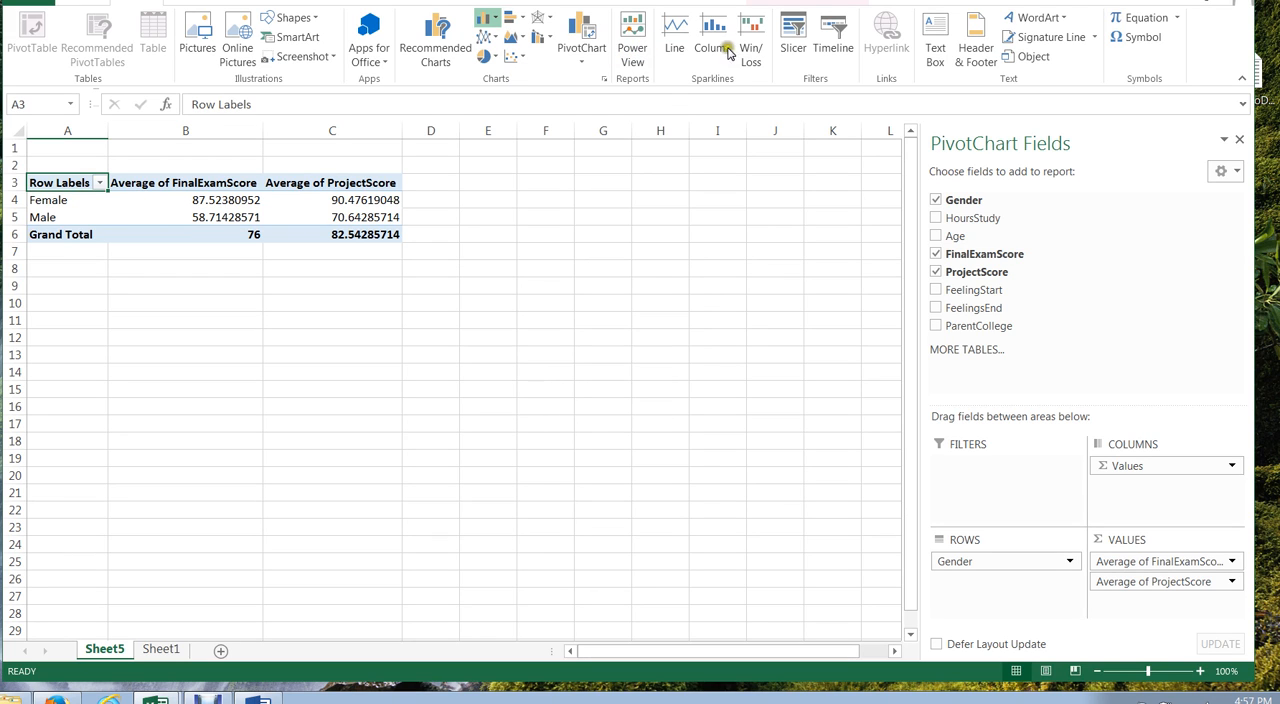
Step: Try a pie chart of the PivotTable data, and delete it from the sheet
{"action": "left_click", "coordinate": [674, 201]}
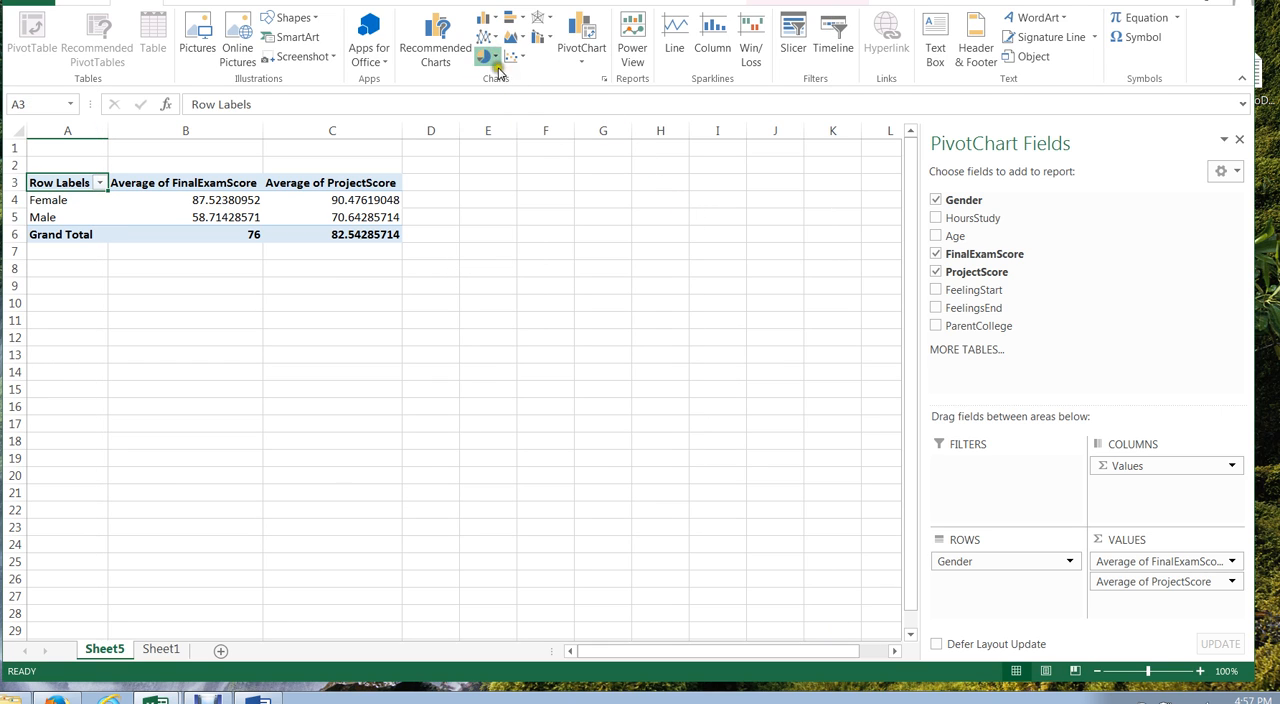
{"action": "left_click", "coordinate": [495, 60]}
{"action": "left_click", "coordinate": [501, 106]}
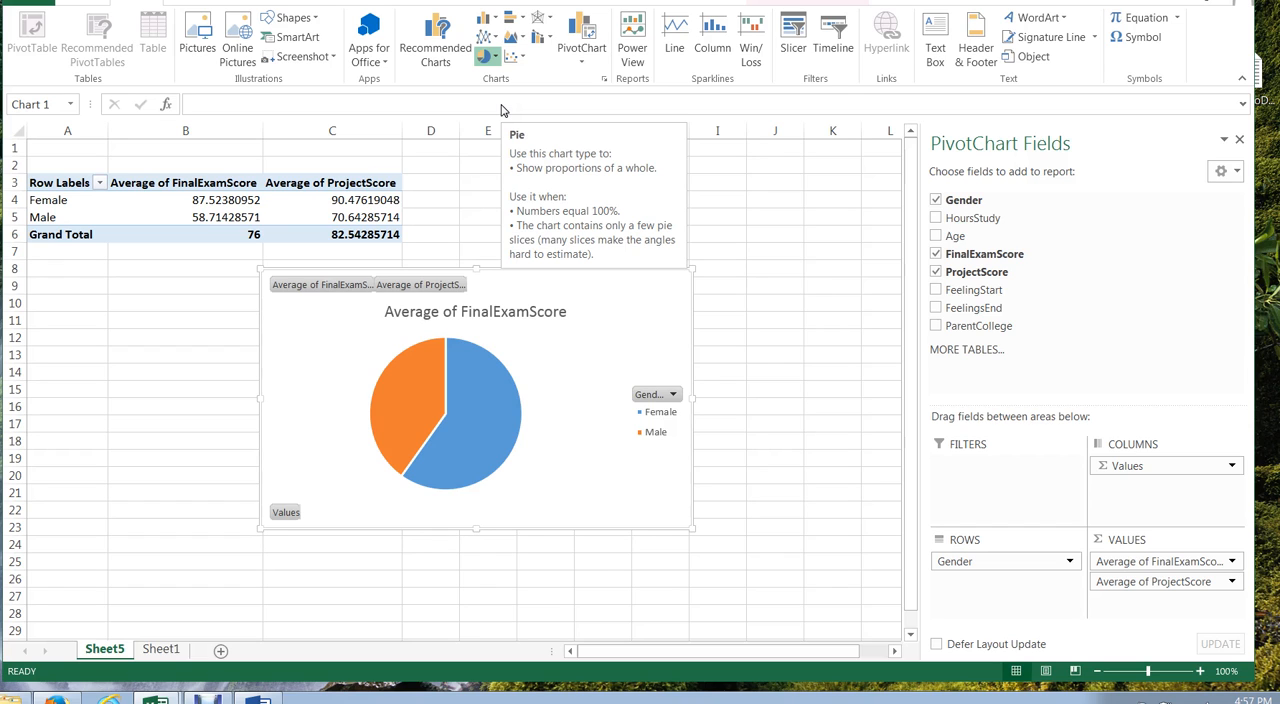
{"action": "key", "text": "Delete"}
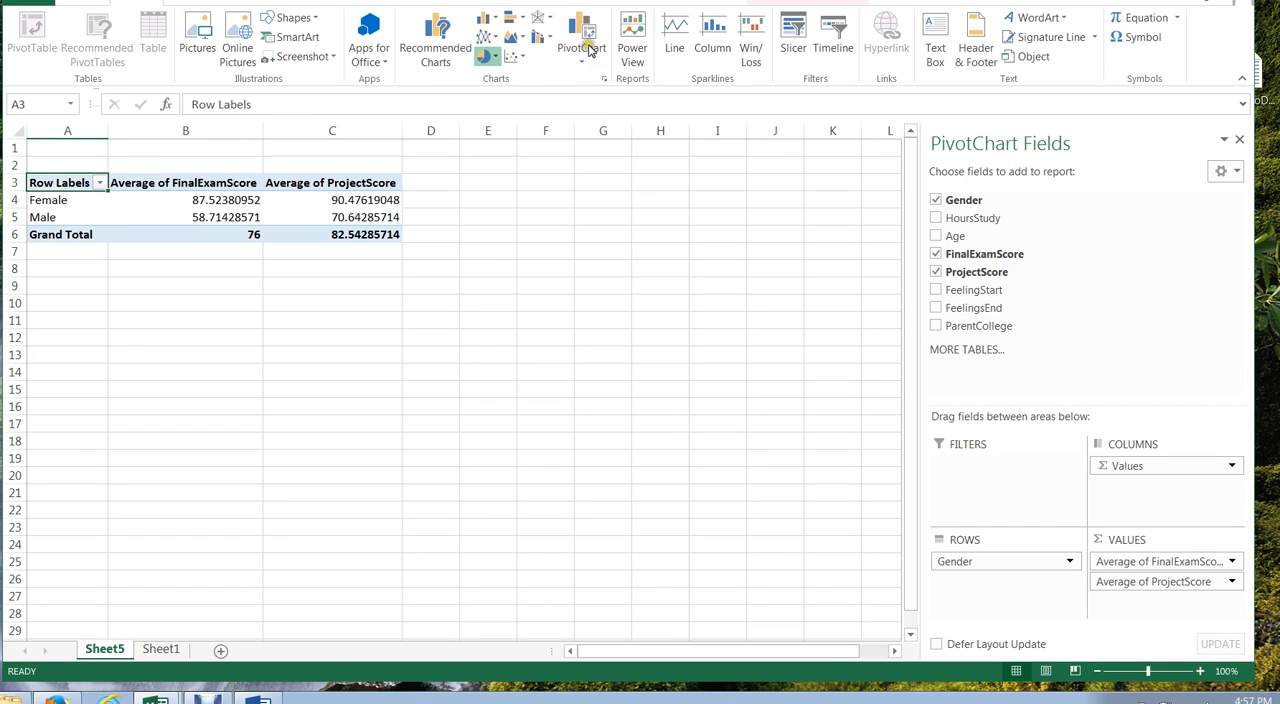
Step: Preview column, line and pie types for a PivotChart, and insert a Clustered Bar chart of the average scores by gender
{"action": "left_click", "coordinate": [584, 36]}
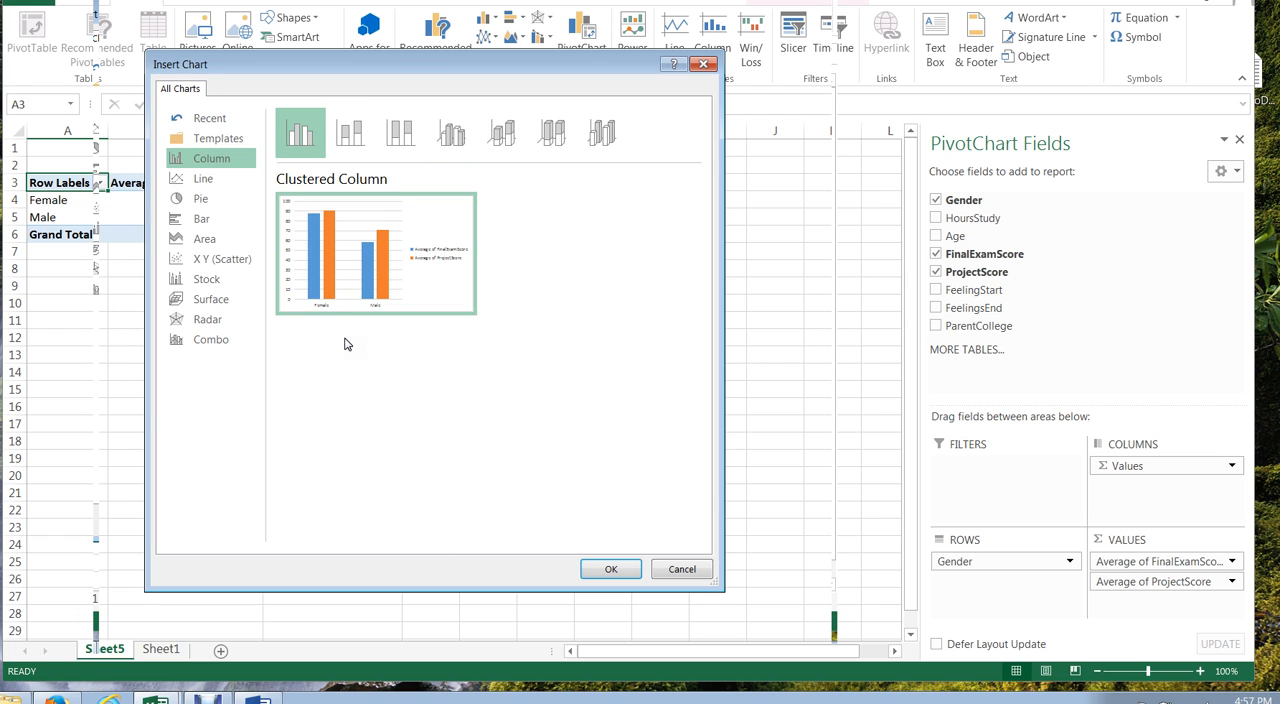
{"action": "left_click", "coordinate": [403, 140]}
{"action": "left_click", "coordinate": [447, 145]}
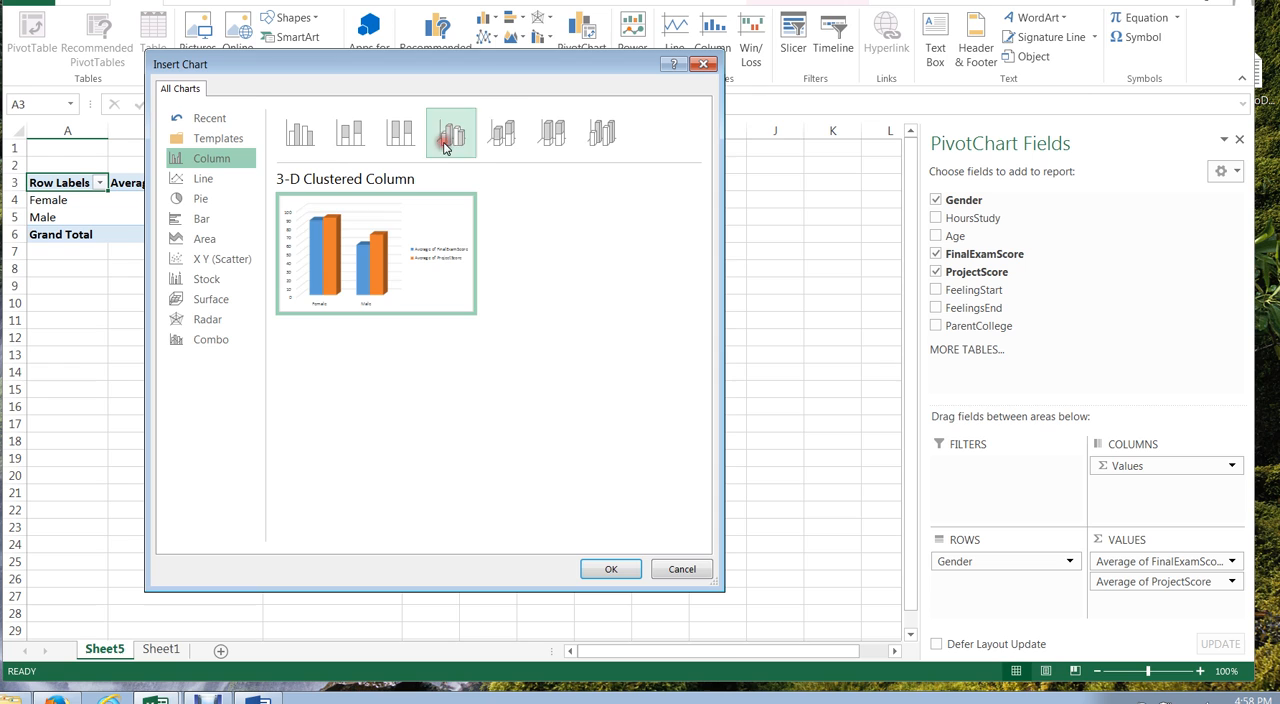
{"action": "left_click", "coordinate": [500, 150]}
{"action": "left_click", "coordinate": [551, 145]}
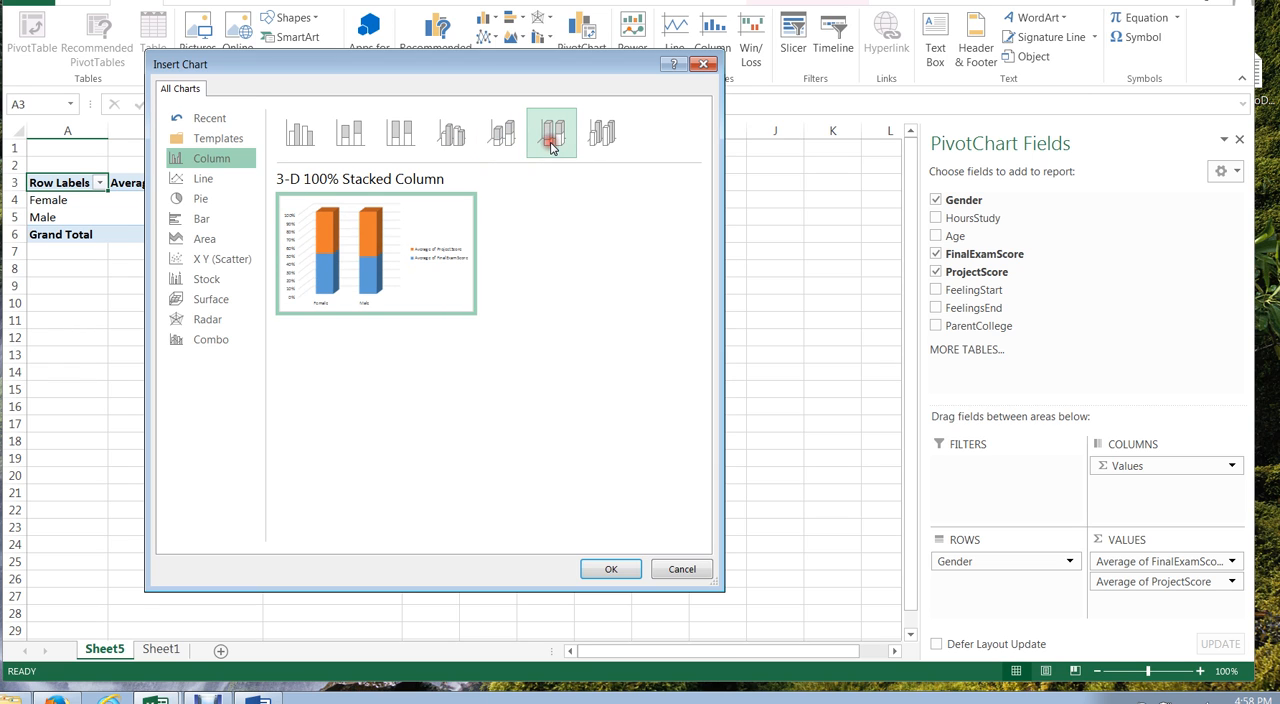
{"action": "left_click", "coordinate": [300, 137]}
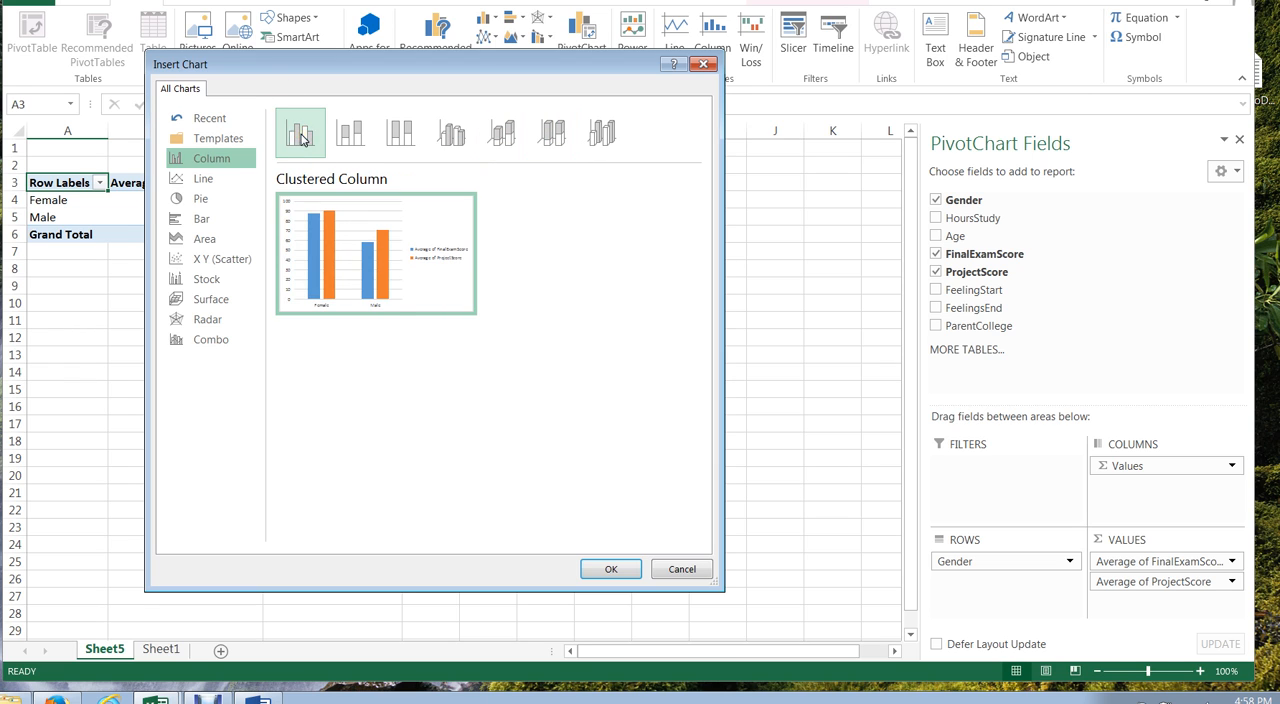
{"action": "mouse_move", "coordinate": [300, 250]}
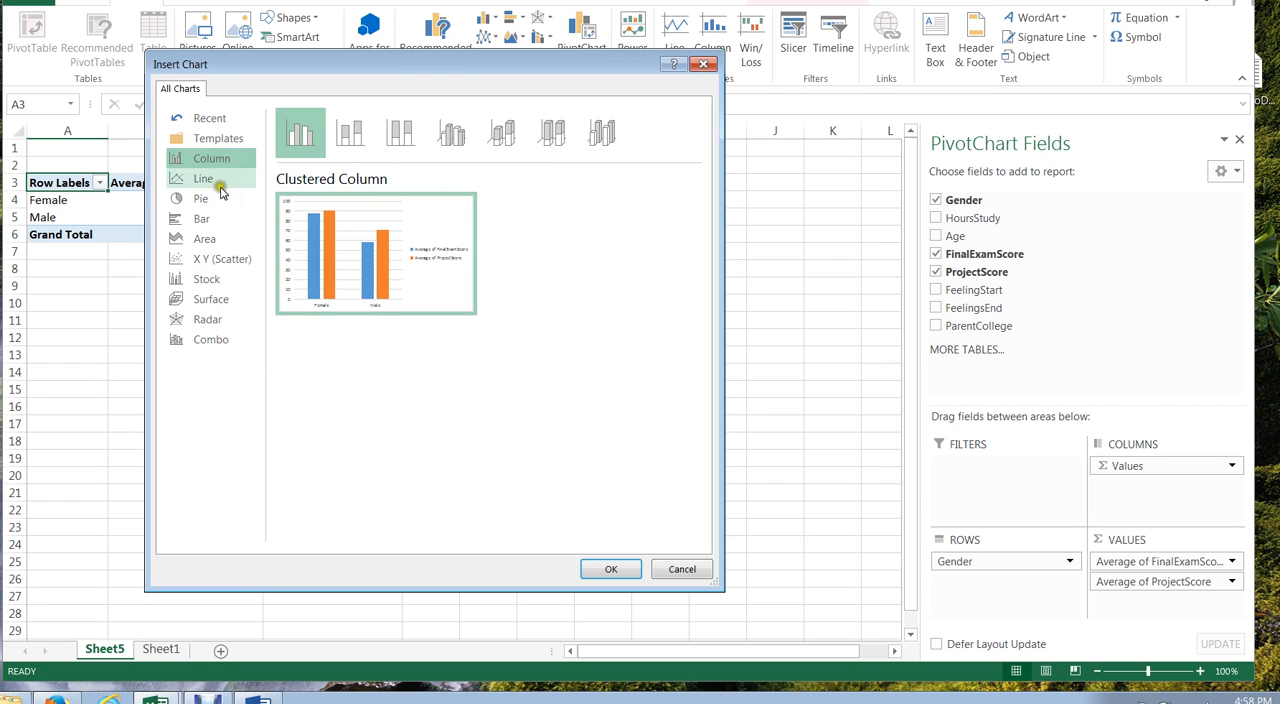
{"action": "left_click", "coordinate": [210, 184]}
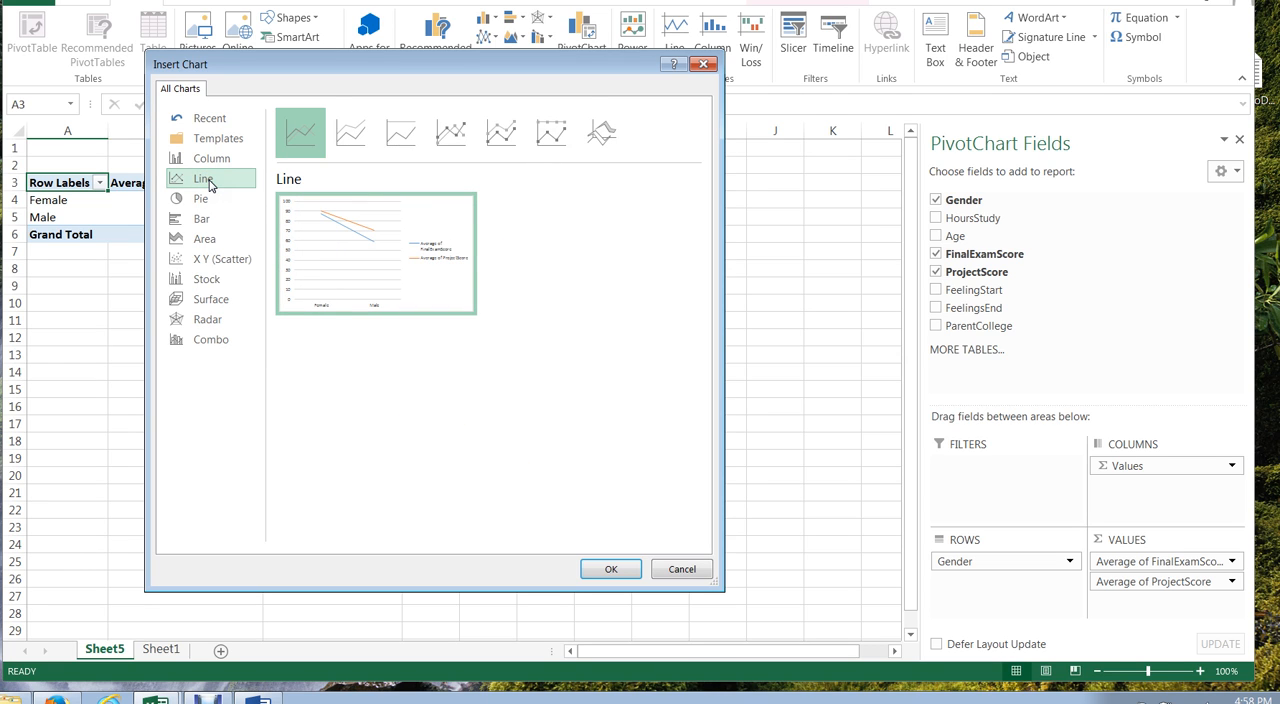
{"action": "left_click", "coordinate": [201, 198]}
{"action": "left_click", "coordinate": [201, 218]}
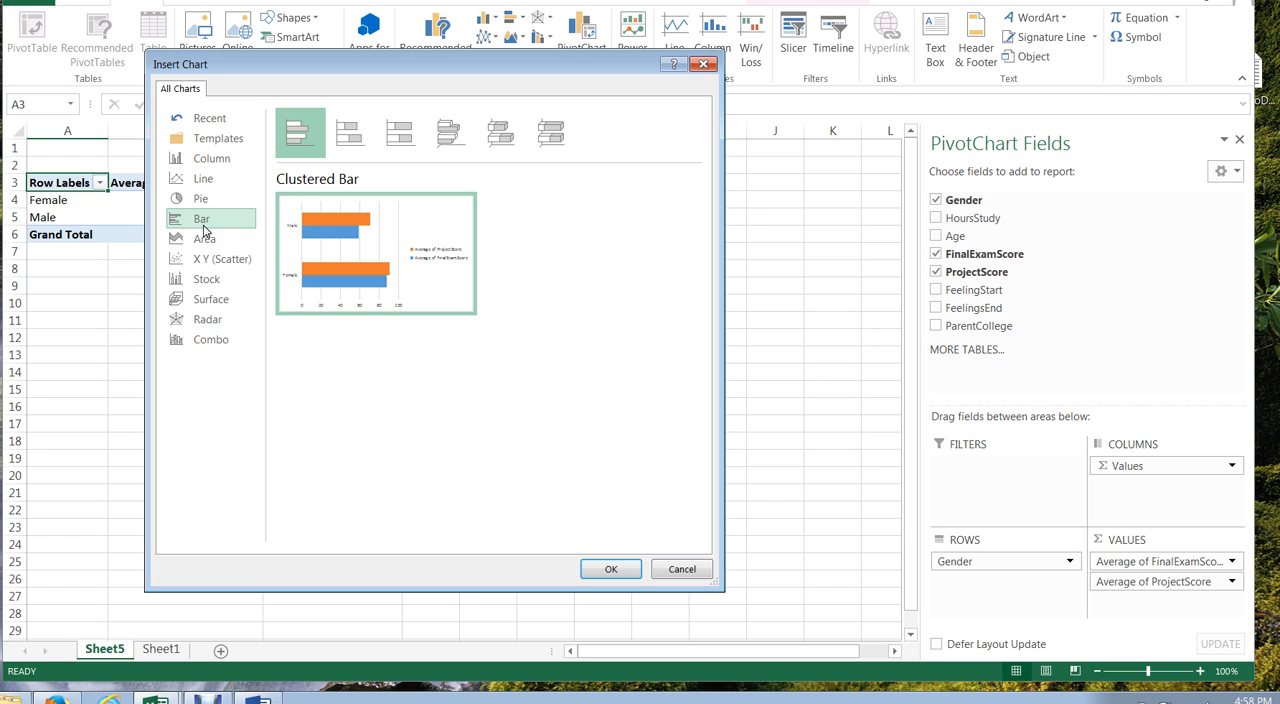
{"action": "mouse_move", "coordinate": [285, 230]}
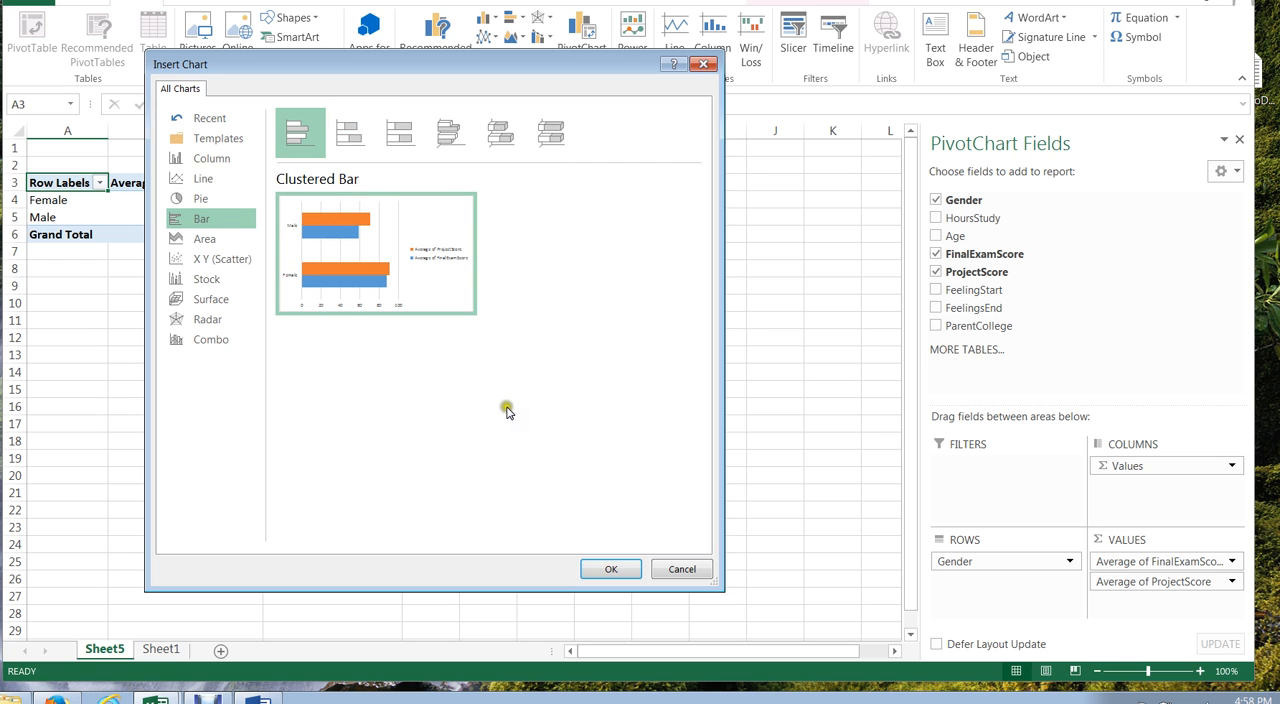
{"action": "left_click", "coordinate": [612, 568]}
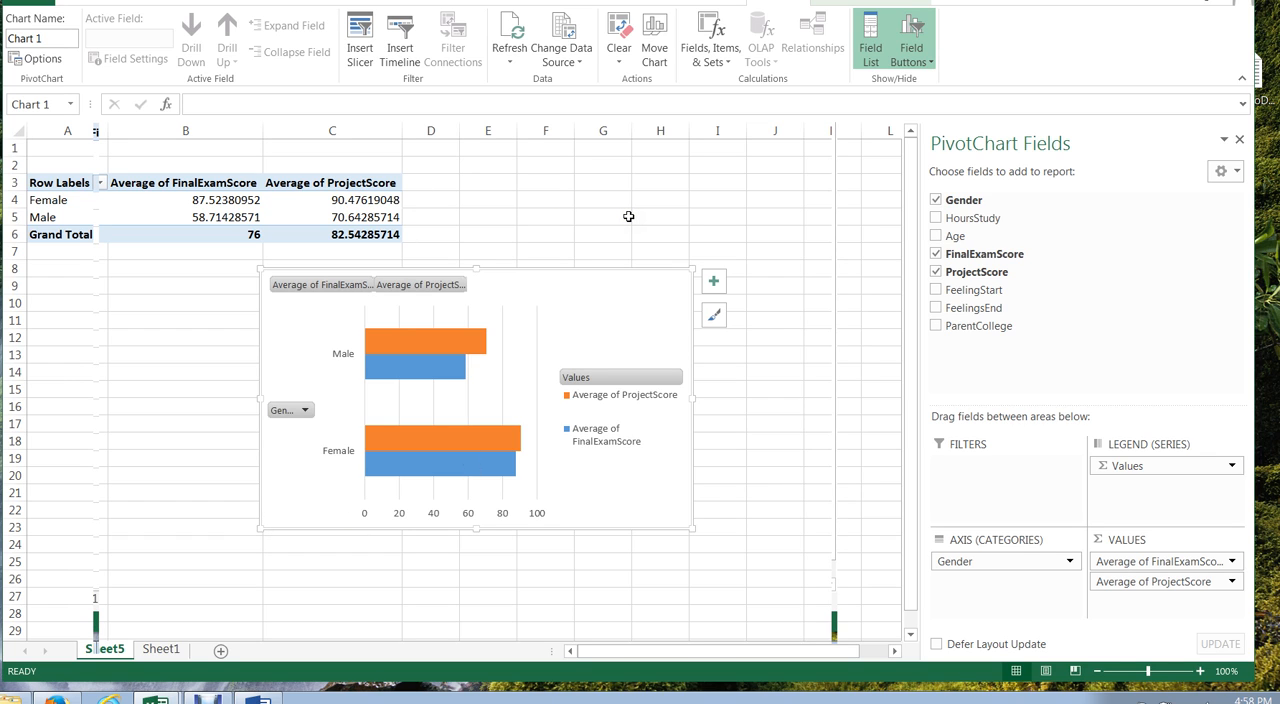
{"action": "mouse_move", "coordinate": [399, 203]}
{"action": "right_click", "coordinate": [625, 300]}
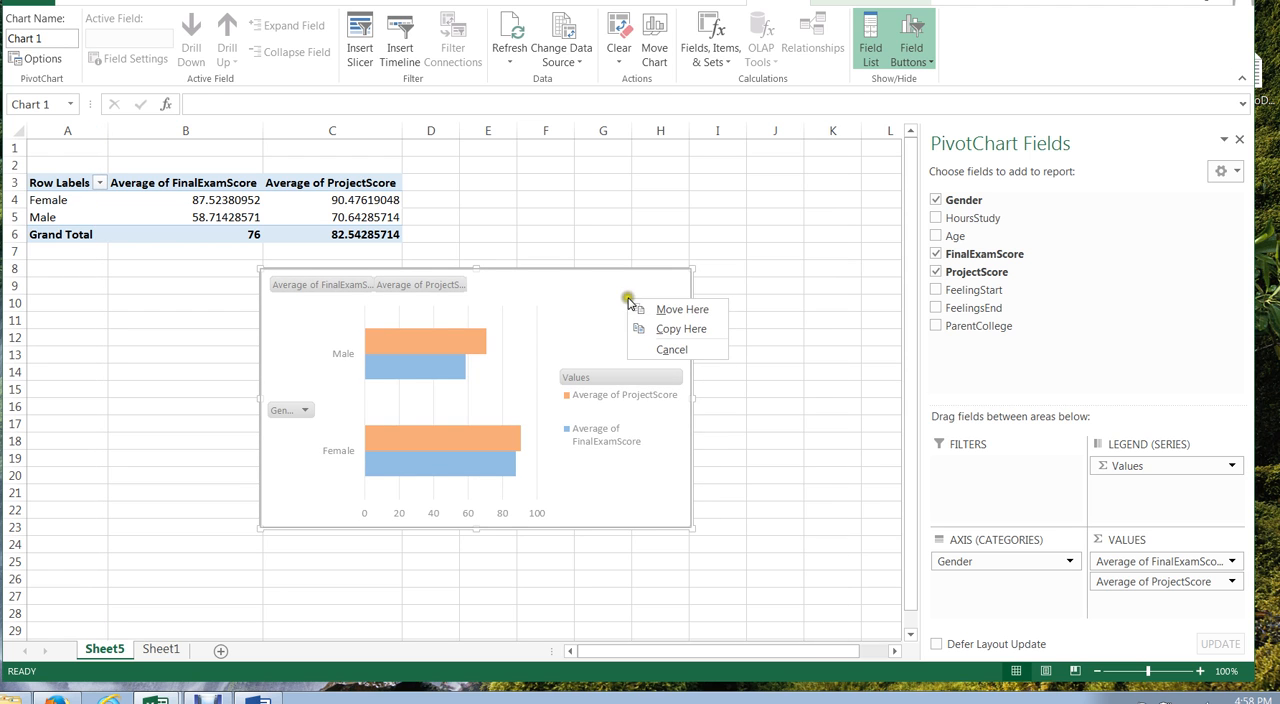
{"action": "left_click", "coordinate": [674, 217]}
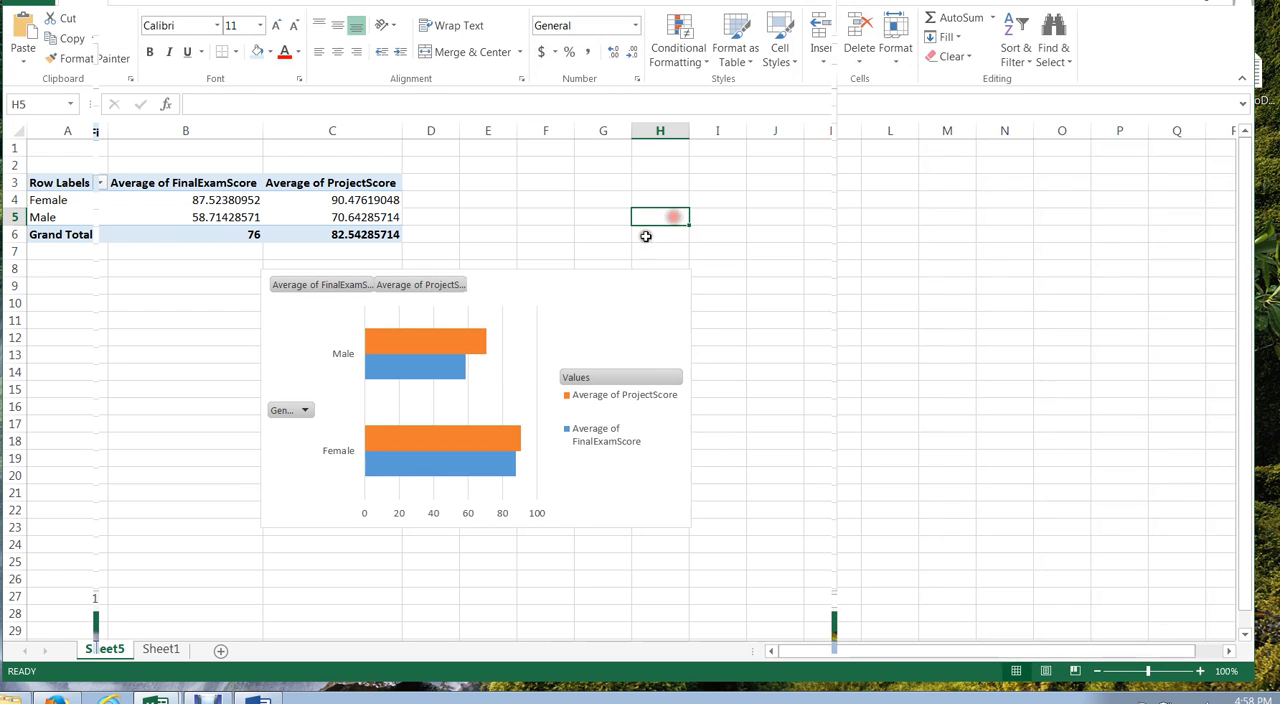
{"action": "left_click", "coordinate": [645, 292]}
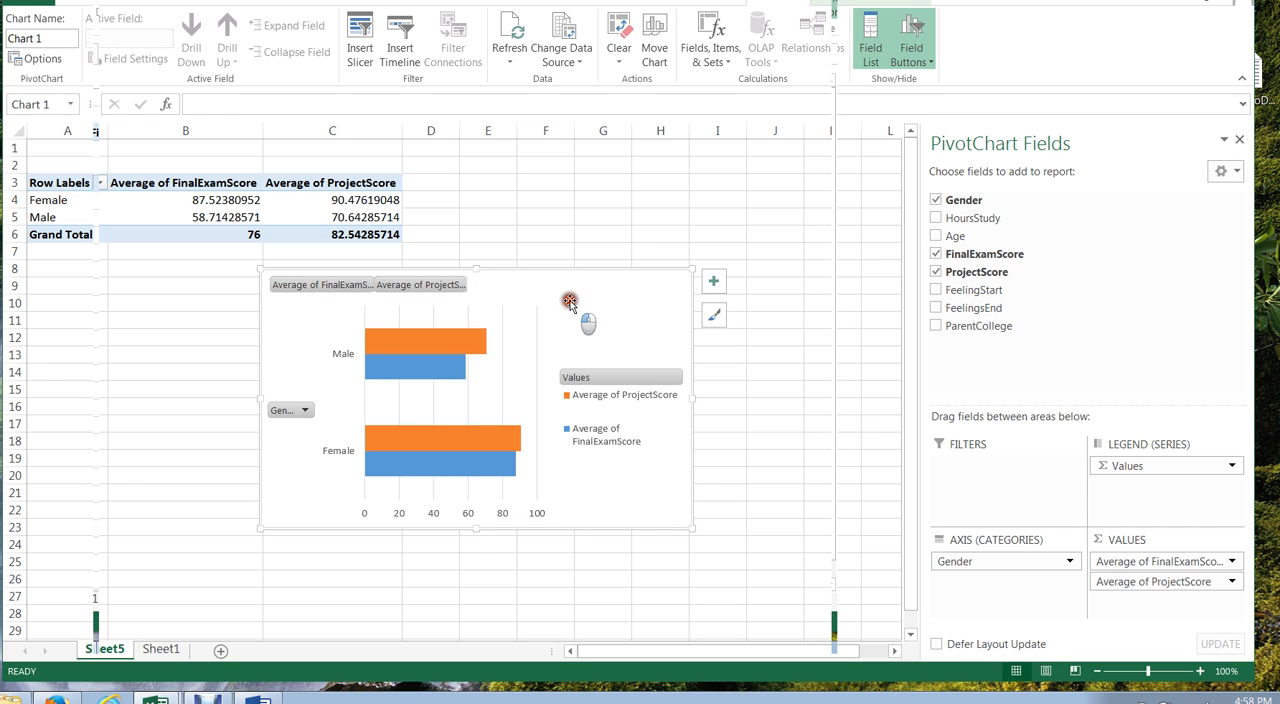
{"action": "left_click", "coordinate": [325, 200]}
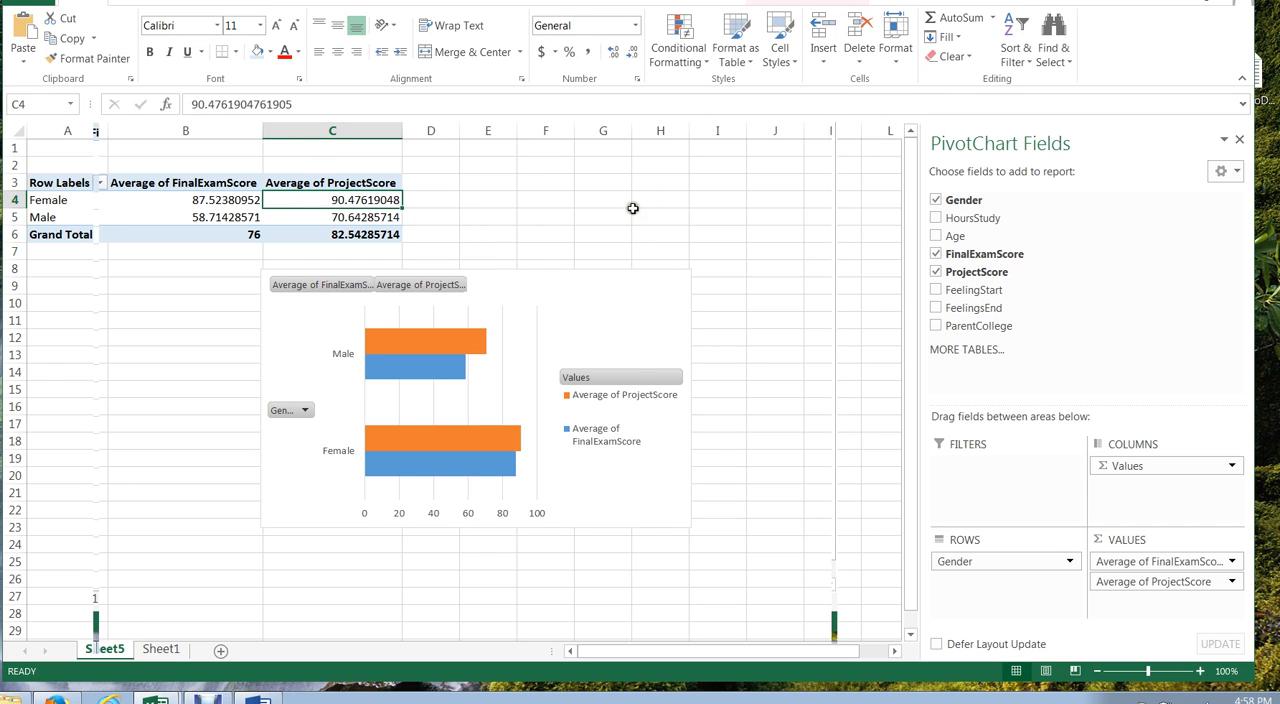
{"action": "left_click", "coordinate": [595, 182]}
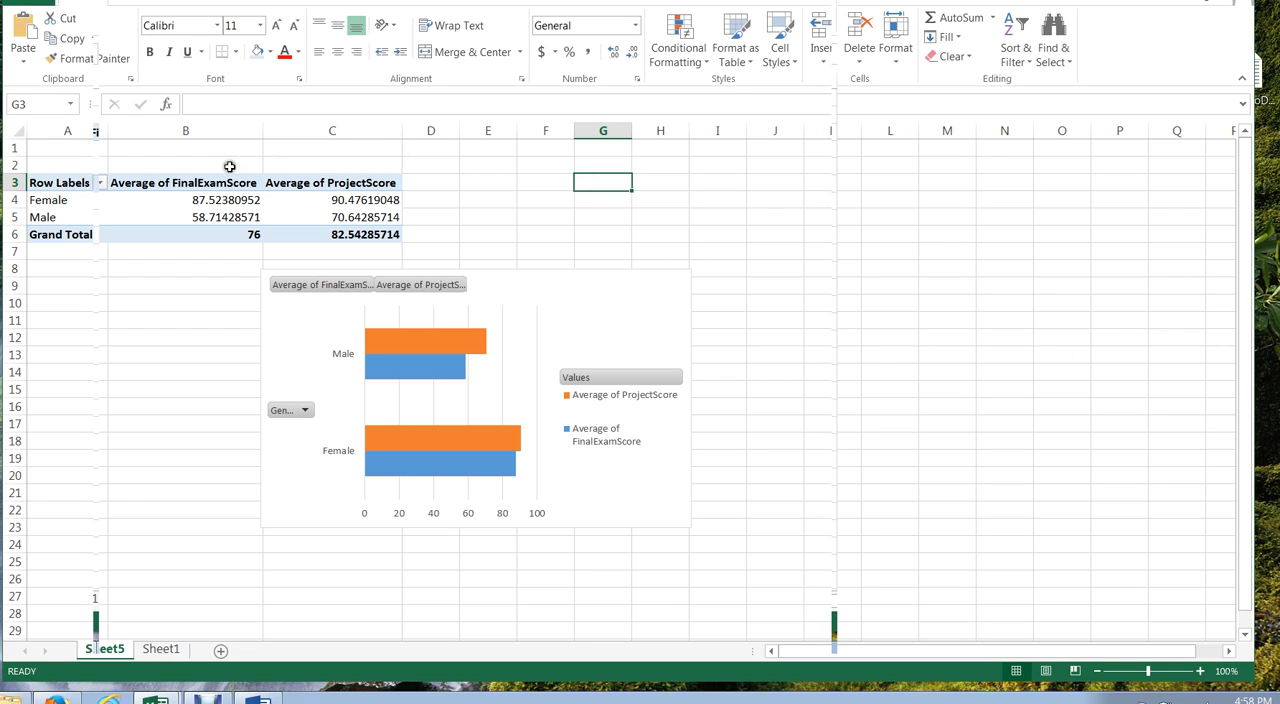
Step: Add Age below Gender in the PivotTable rows, and delete the clustered bar chart from the sheet
{"action": "left_click", "coordinate": [218, 200]}
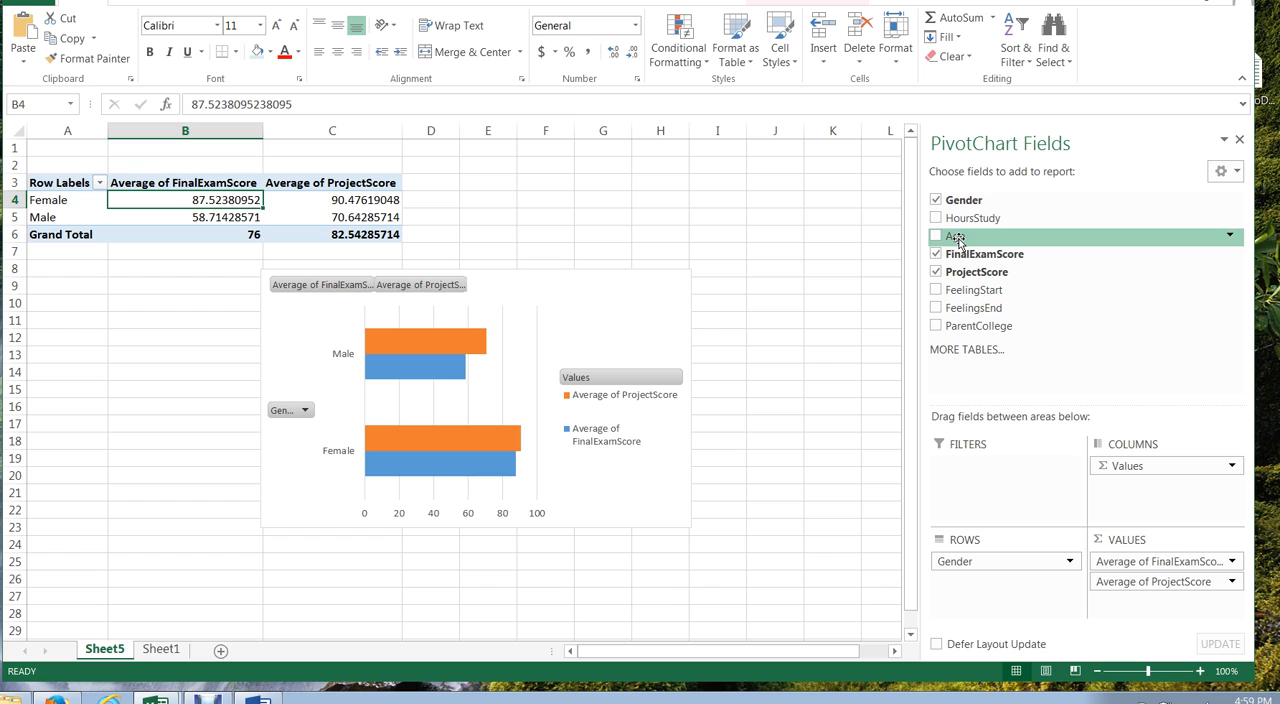
{"action": "mouse_move", "coordinate": [957, 240]}
{"action": "left_mouse_down"}
{"action": "mouse_move", "coordinate": [971, 449]}
{"action": "mouse_move", "coordinate": [1000, 549]}
{"action": "mouse_move", "coordinate": [979, 586]}
{"action": "left_mouse_up"}
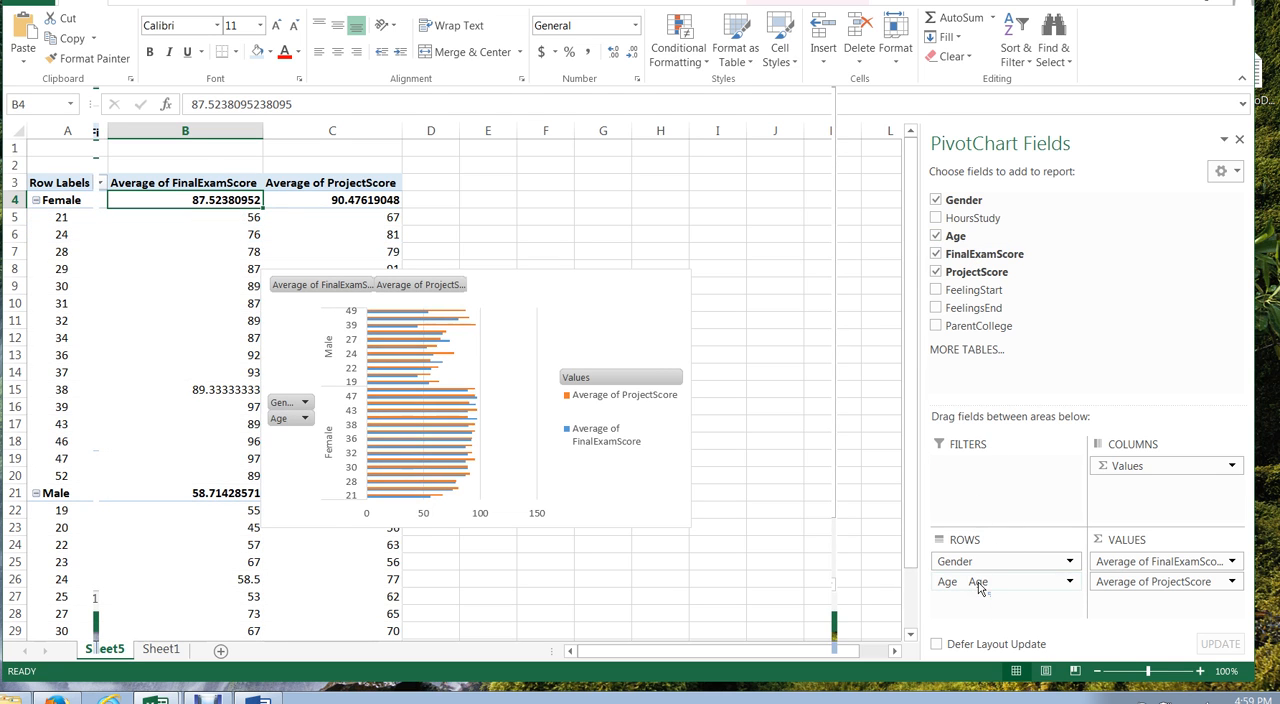
{"action": "left_click", "coordinate": [655, 287]}
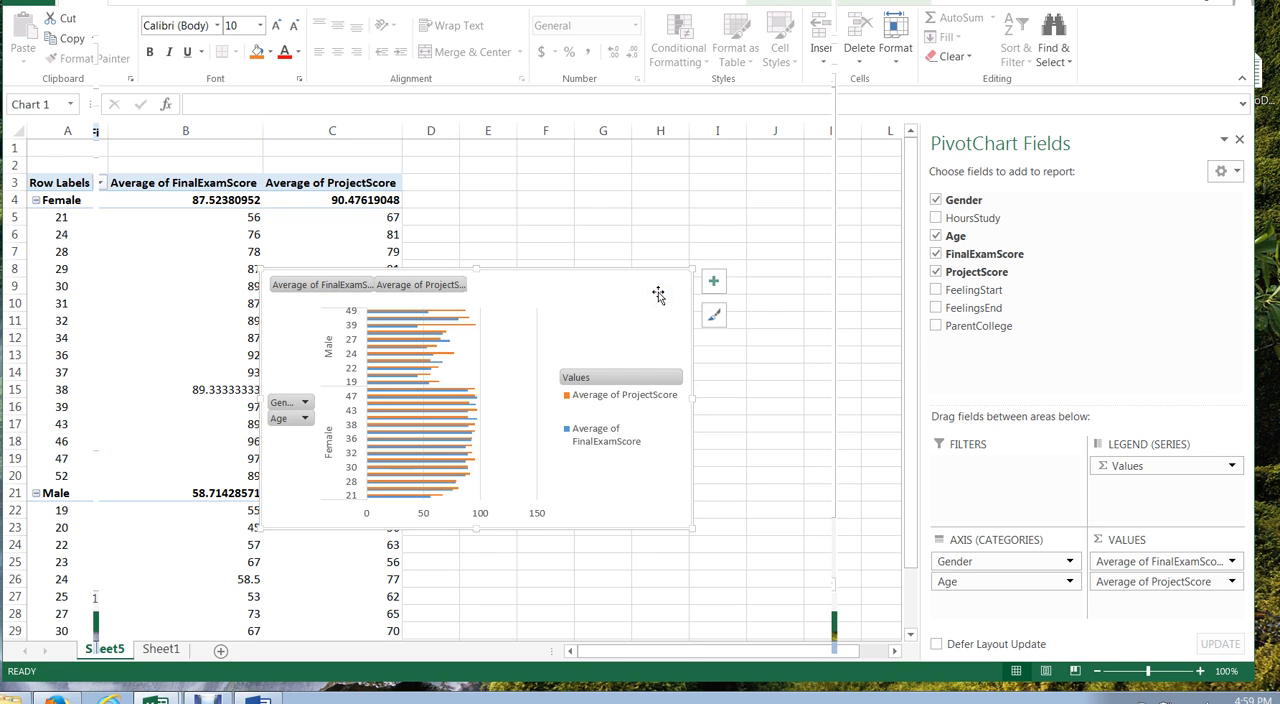
{"action": "key", "text": "Delete"}
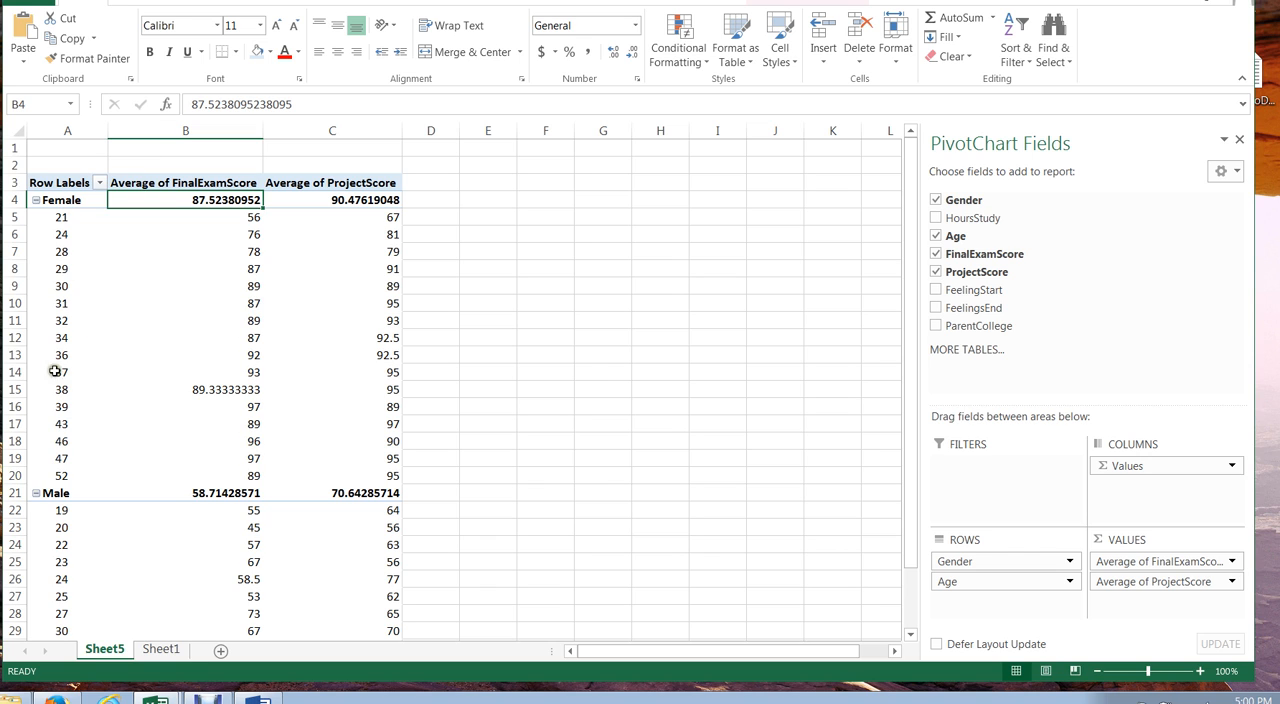
Step: Try nesting Gender under Age in the PivotTable rows, and move Gender back above Age
{"action": "mouse_move", "coordinate": [240, 344]}
{"action": "left_click_drag", "start_coordinate": [910, 262], "coordinate": [912, 236]}
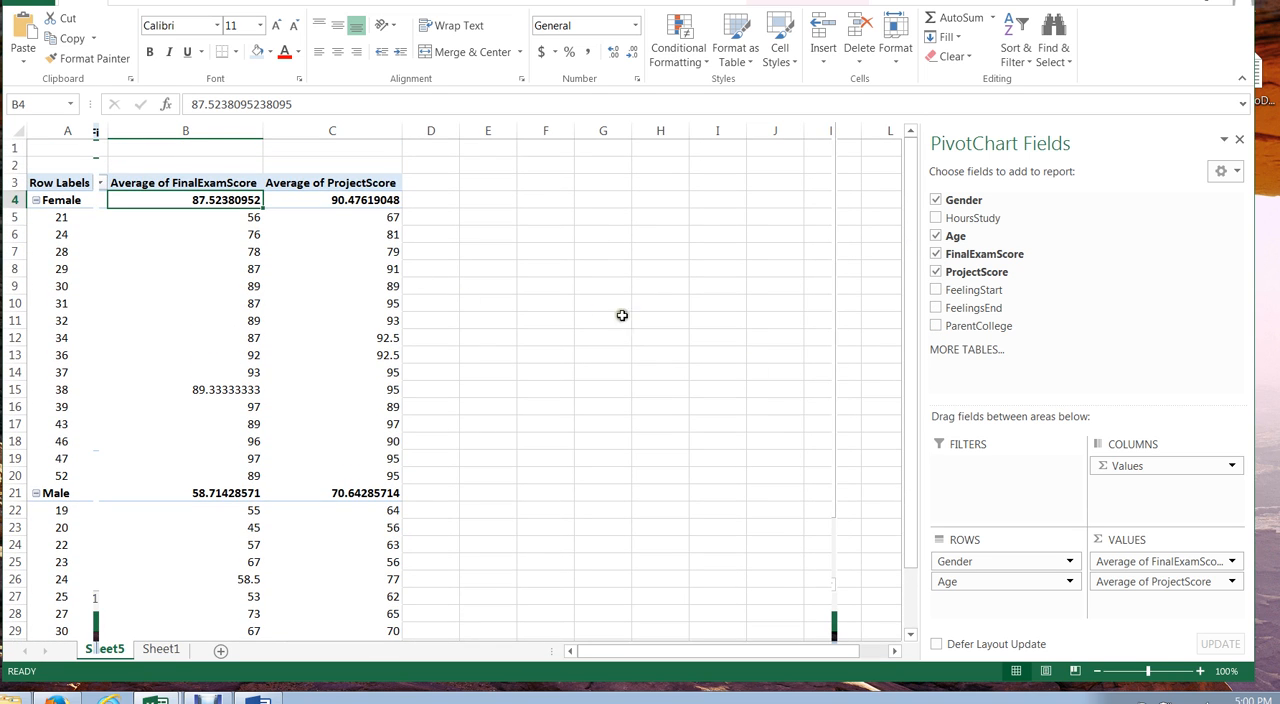
{"action": "left_click", "coordinate": [1006, 561]}
{"action": "left_click_drag", "start_coordinate": [1006, 561], "coordinate": [1006, 591]}
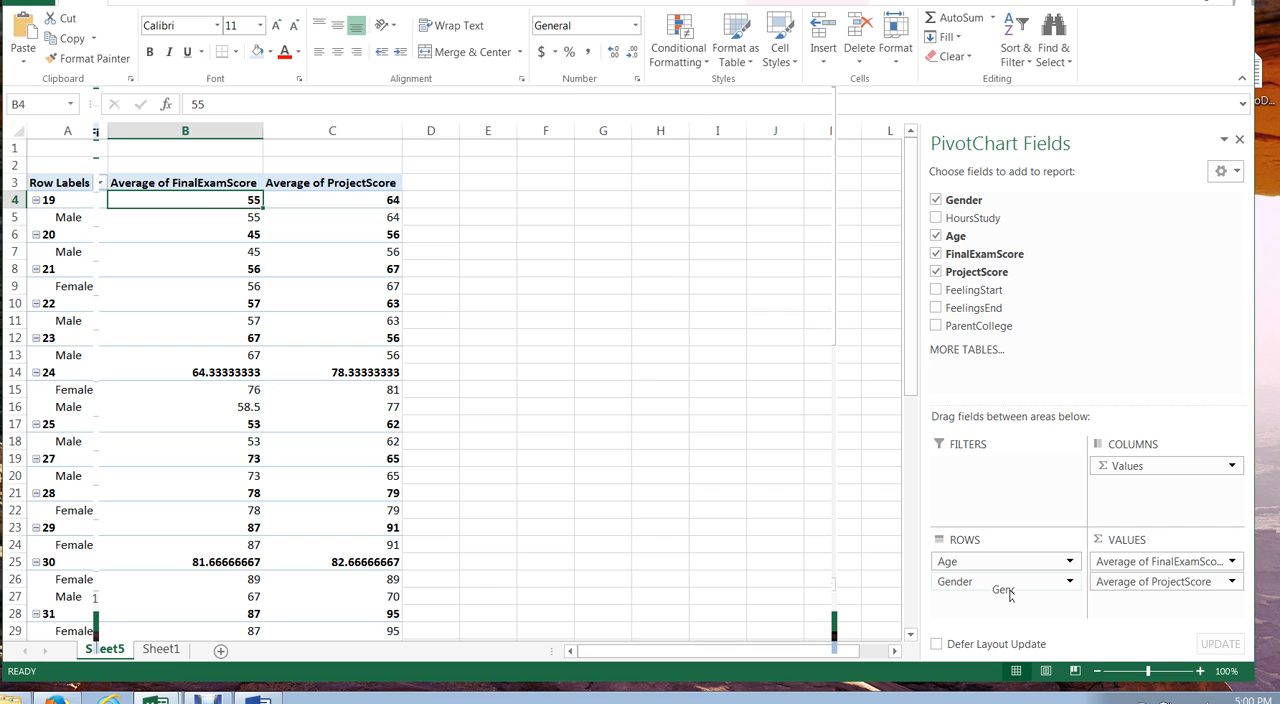
{"action": "left_click_drag", "start_coordinate": [1008, 592], "coordinate": [1006, 591]}
{"action": "left_click_drag", "start_coordinate": [998, 586], "coordinate": [993, 557]}
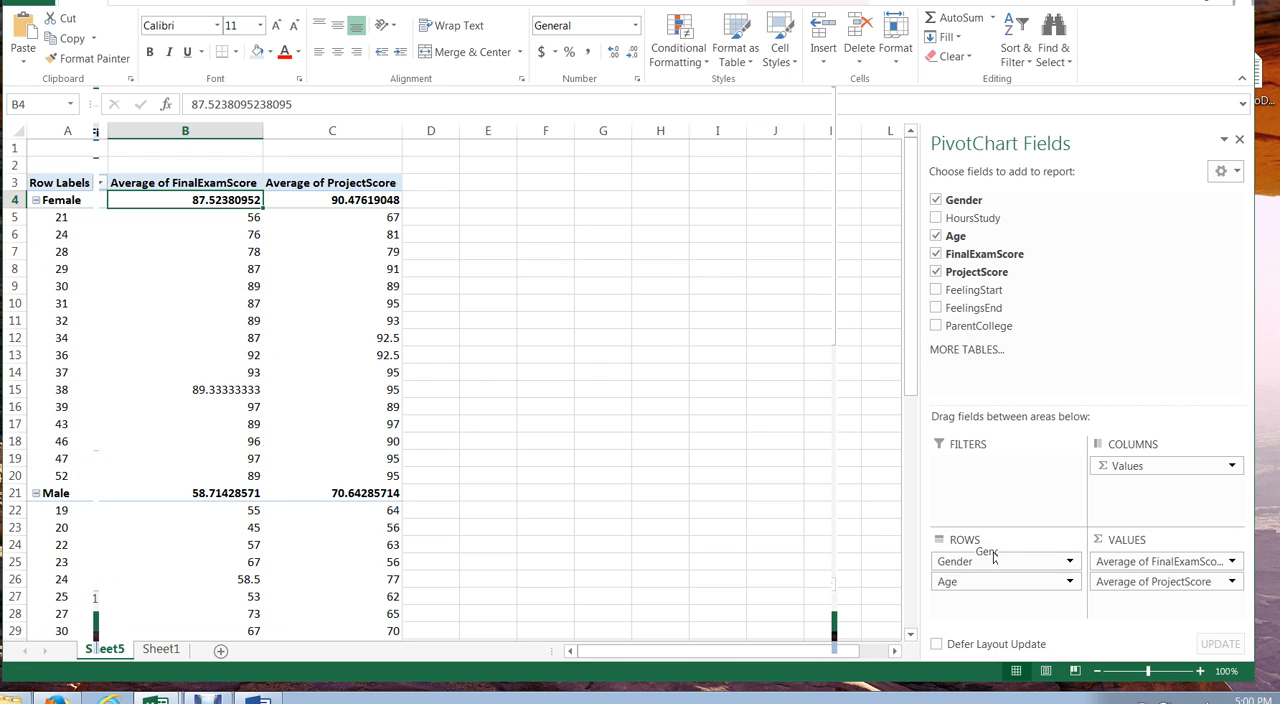
Step: Try Age as a PivotTable column field, and remove it from the layout
{"action": "left_click_drag", "start_coordinate": [997, 585], "coordinate": [1143, 497]}
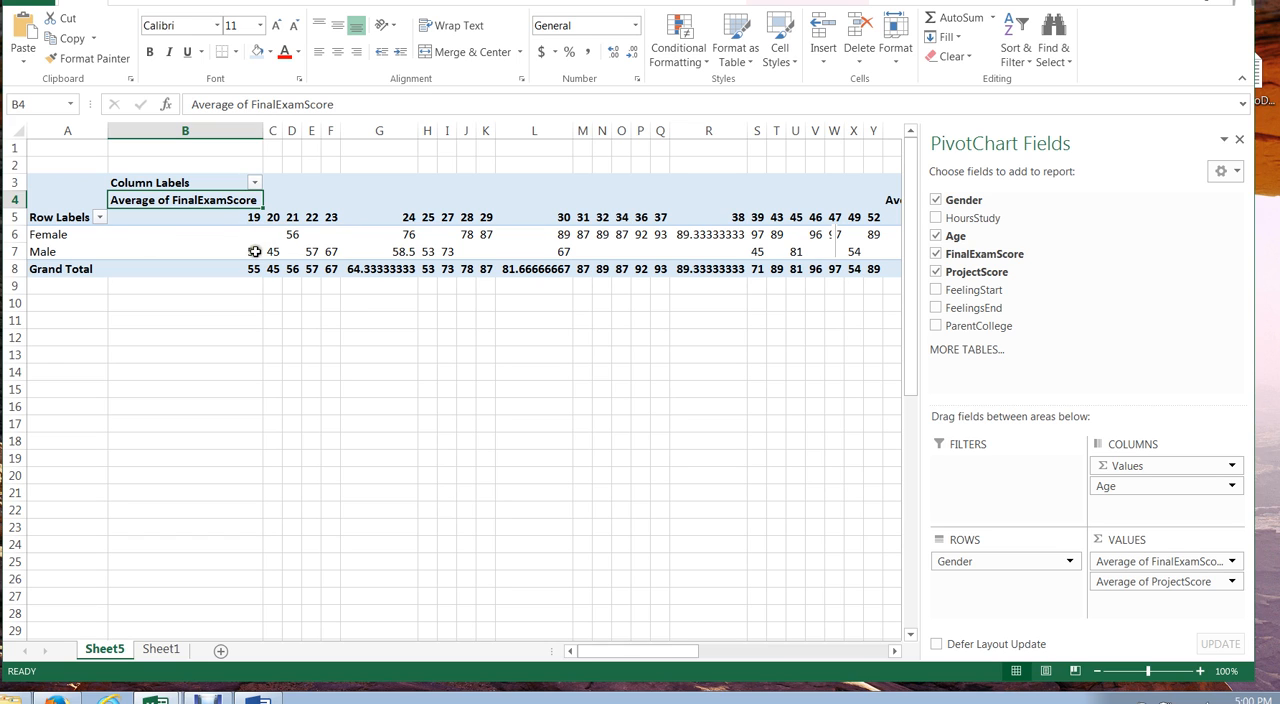
{"action": "mouse_move", "coordinate": [252, 253]}
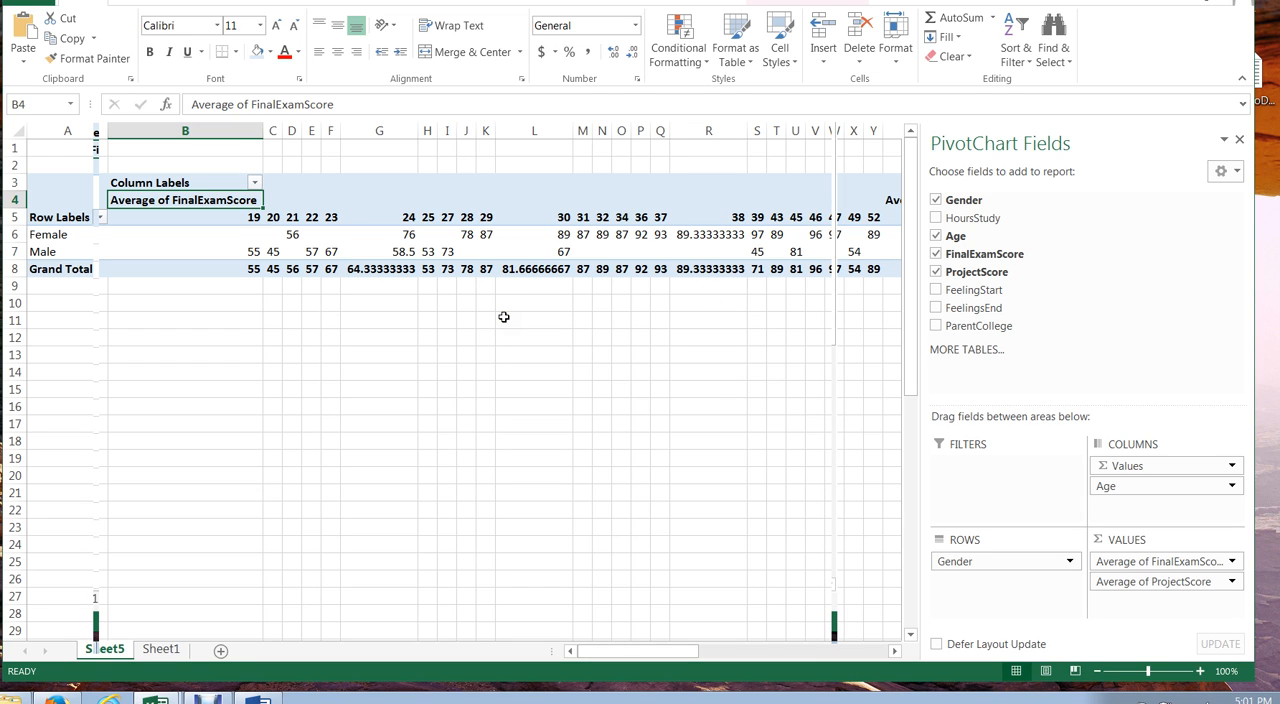
{"action": "left_click", "coordinate": [1139, 487]}
{"action": "left_click_drag", "start_coordinate": [1139, 487], "coordinate": [1117, 302]}
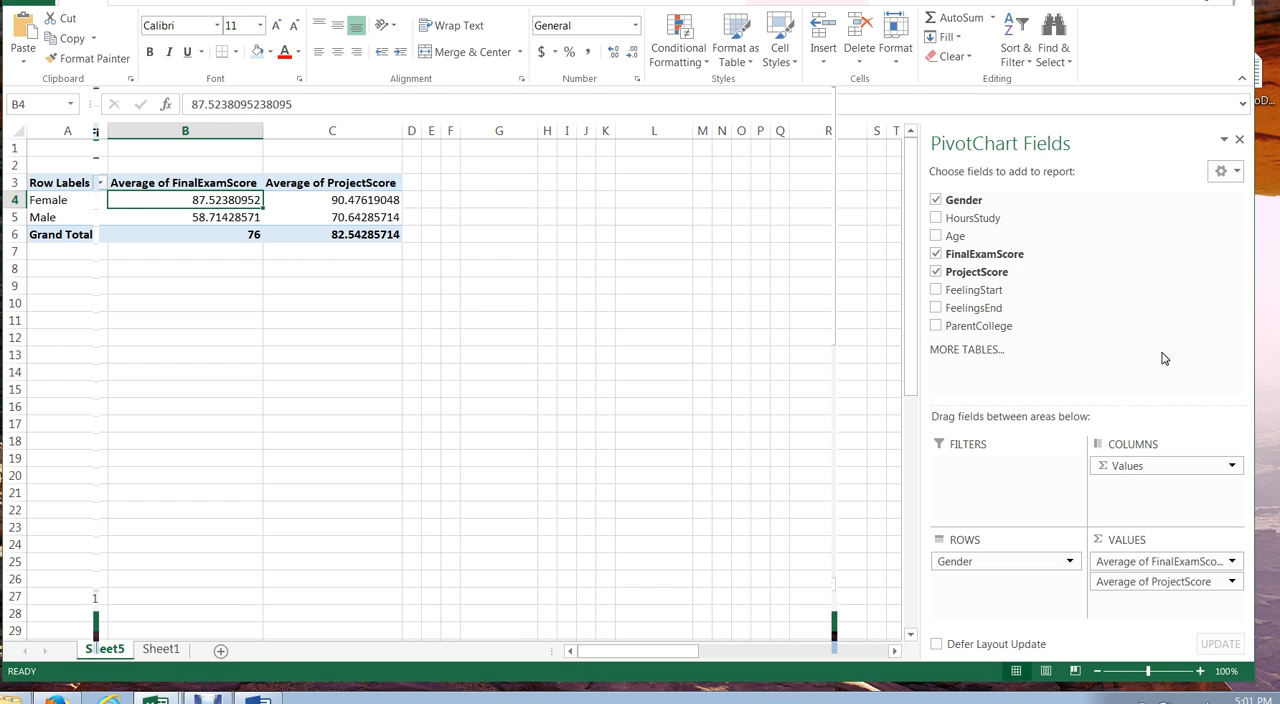
Step: Add HoursStudy as a third PivotTable value and summarize it by Average
{"action": "left_click", "coordinate": [936, 219]}
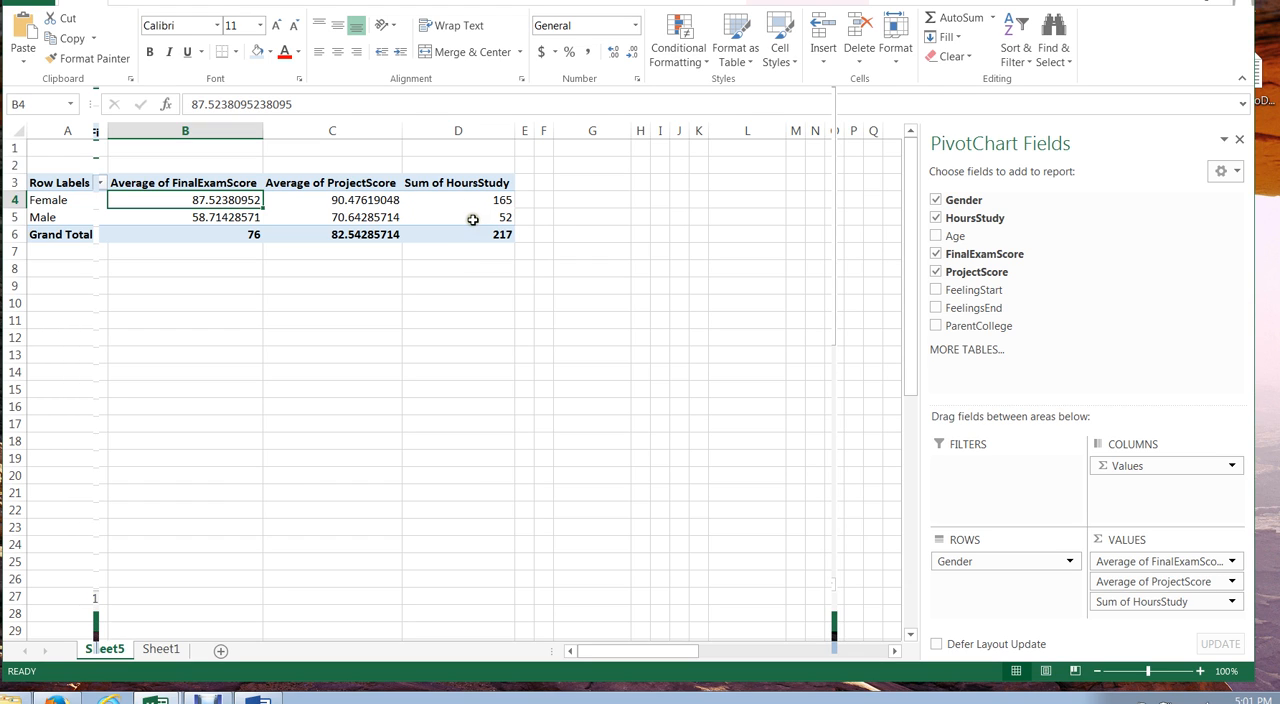
{"action": "mouse_move", "coordinate": [473, 219]}
{"action": "left_click", "coordinate": [481, 201]}
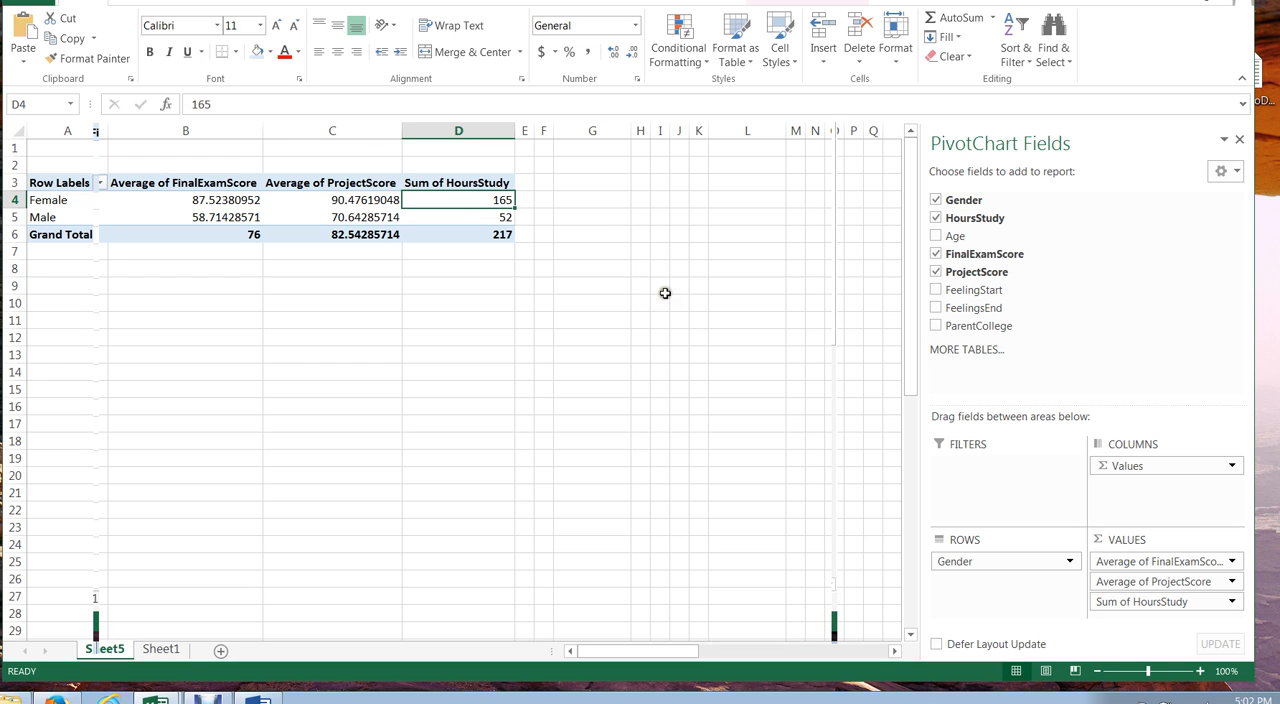
{"action": "left_click", "coordinate": [470, 216]}
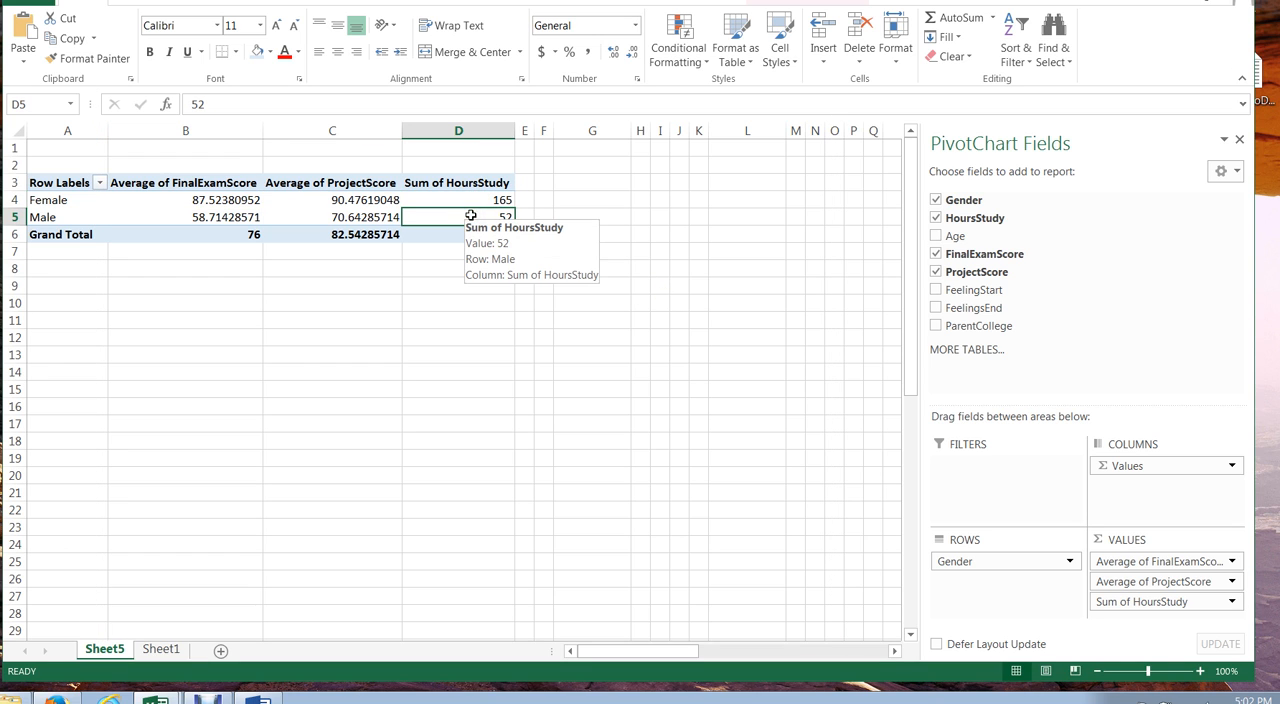
{"action": "left_click", "coordinate": [1233, 603]}
{"action": "left_click", "coordinate": [1200, 582]}
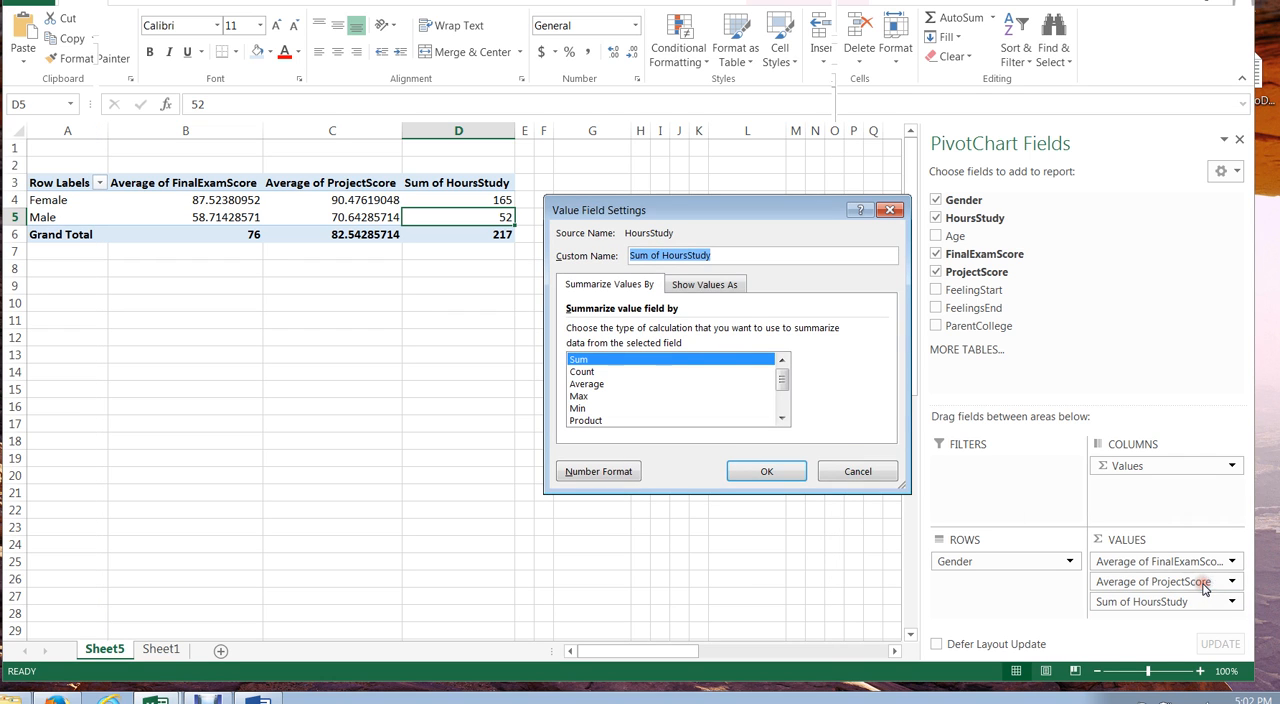
{"action": "left_click", "coordinate": [596, 383]}
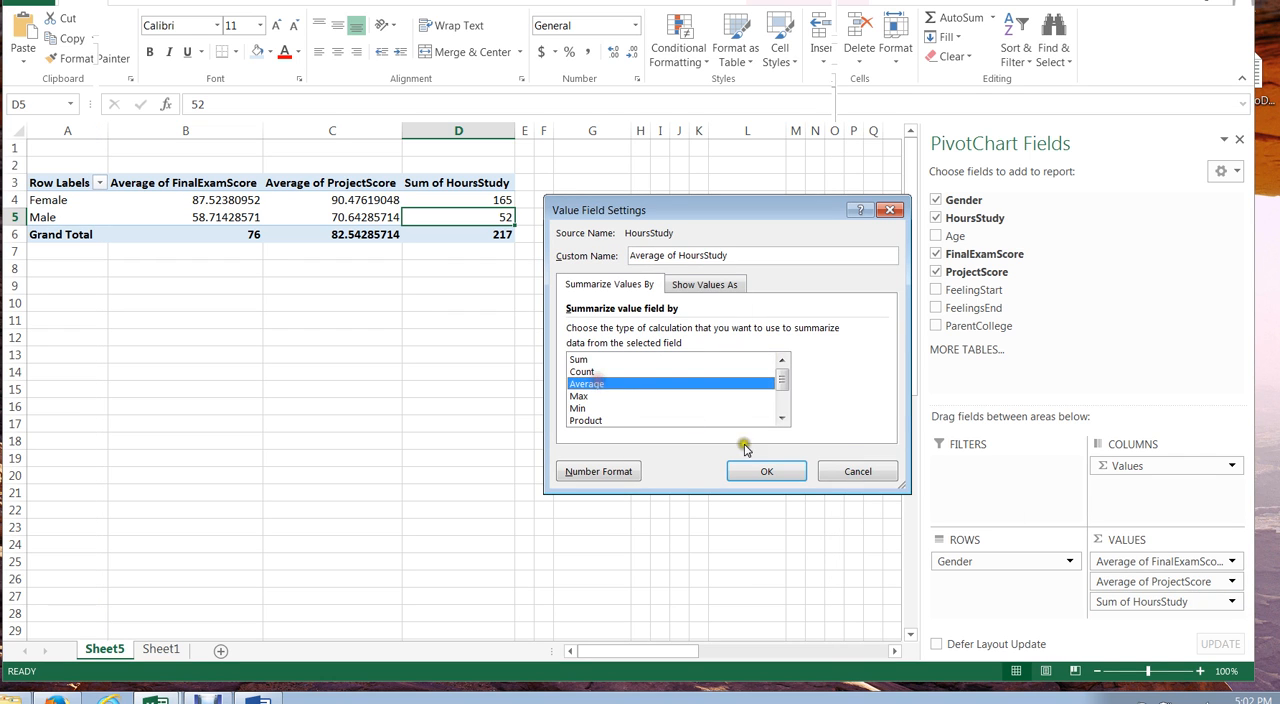
{"action": "left_click", "coordinate": [766, 469]}
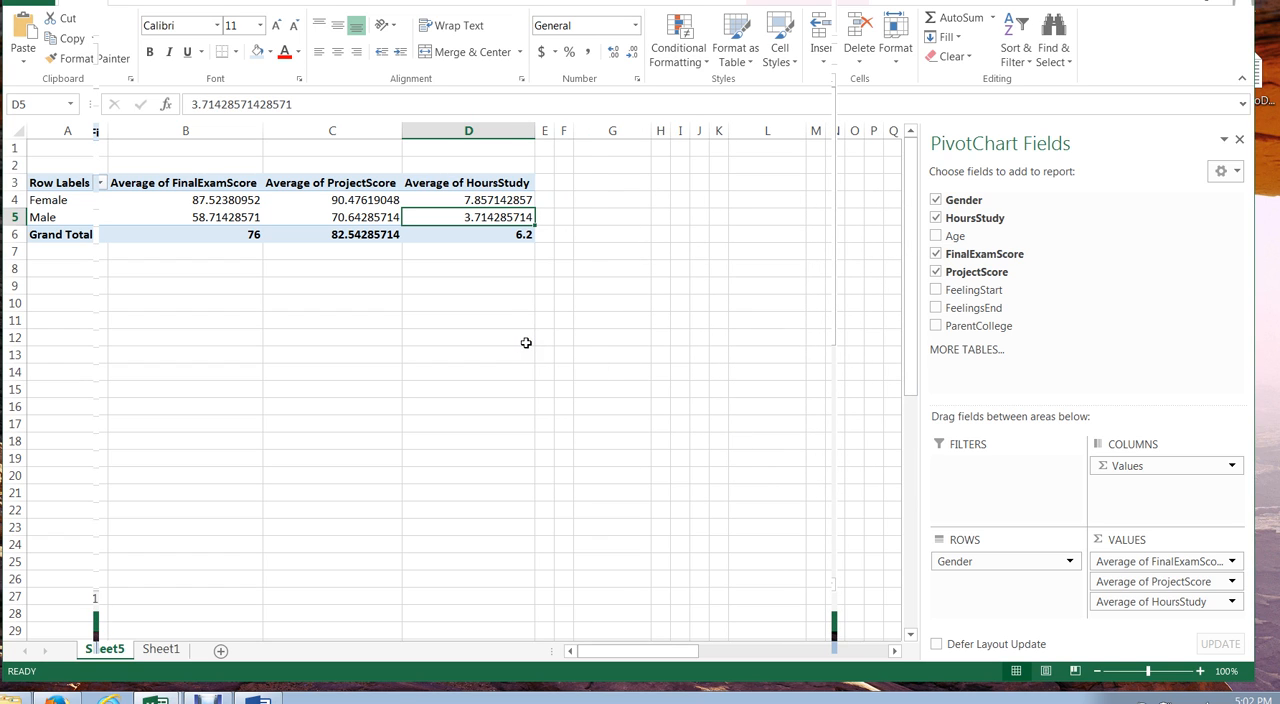
Step: Insert a clustered column PivotChart of the average final exam score, project score and study hours by gender
{"action": "left_click", "coordinate": [518, 200]}
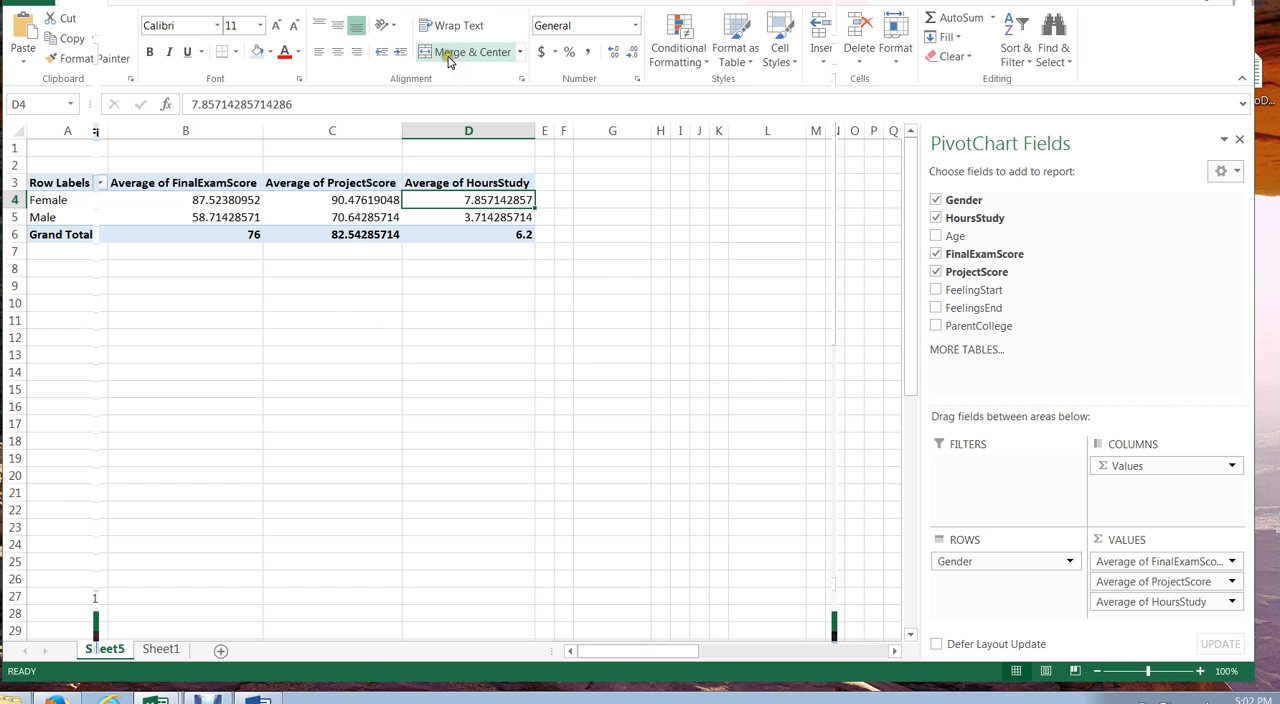
{"action": "left_click", "coordinate": [144, 2]}
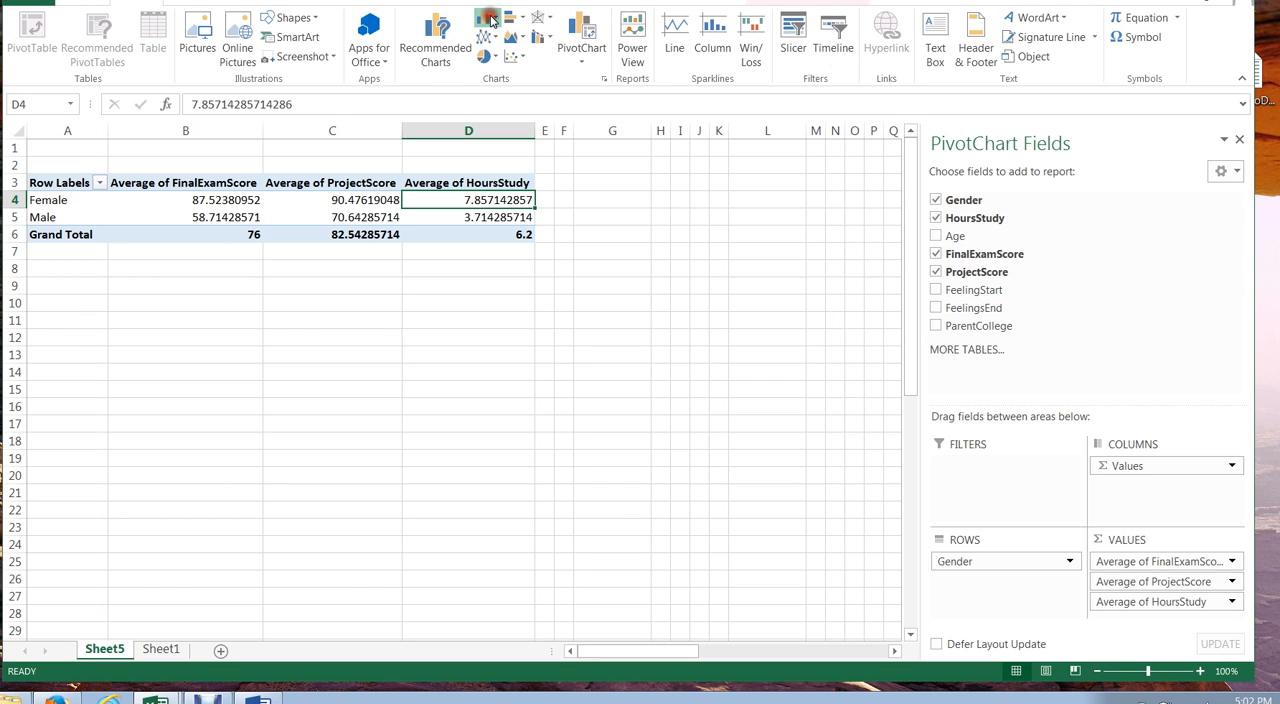
{"action": "left_click", "coordinate": [487, 18]}
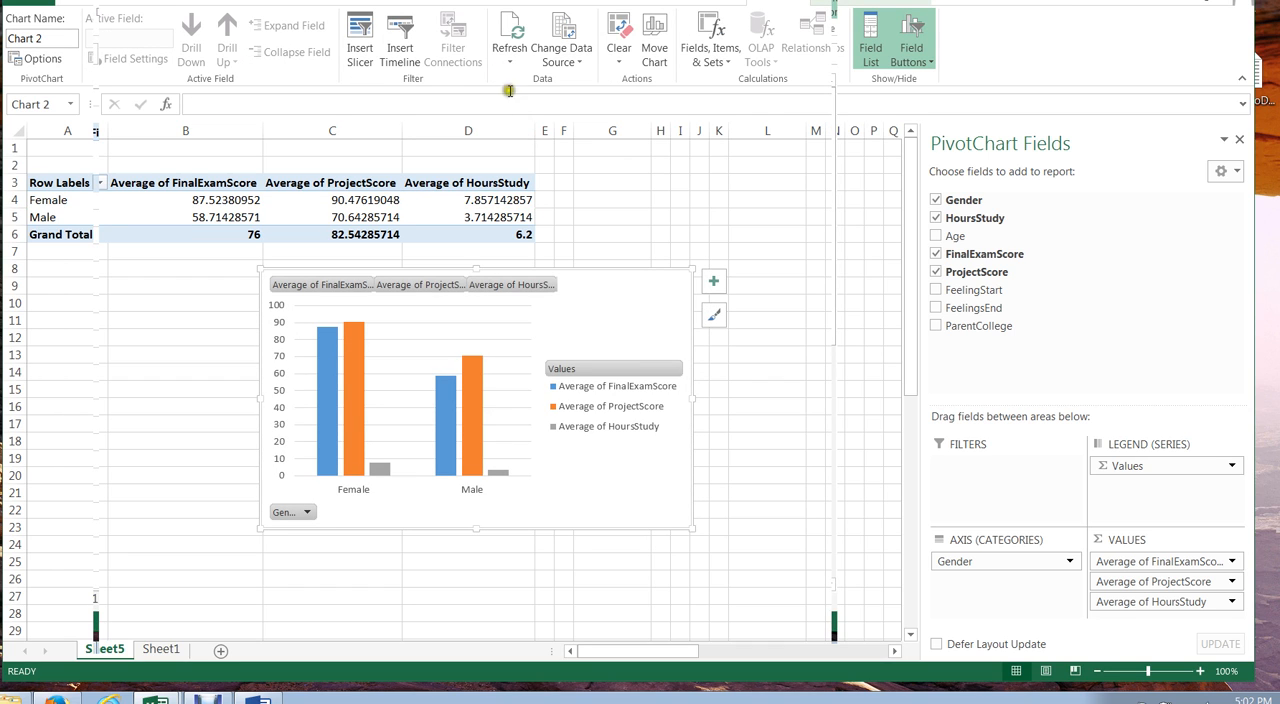